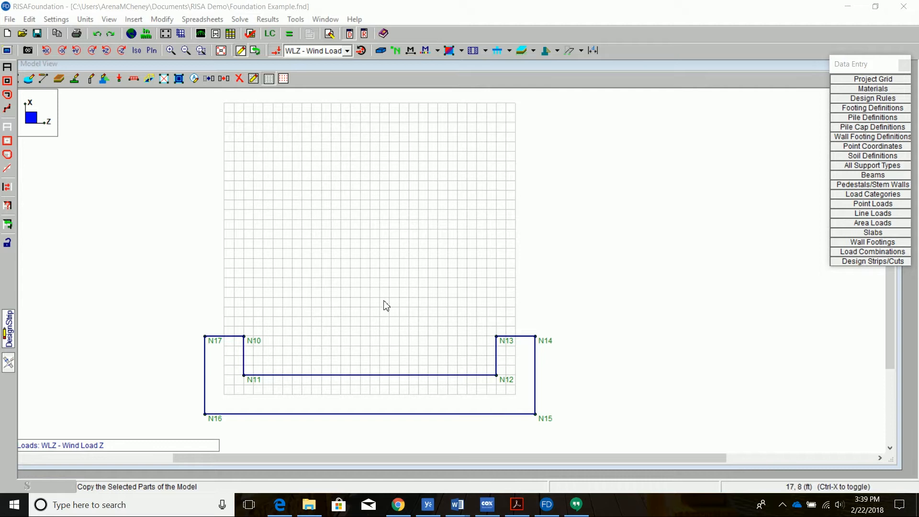
Review the hot-rolled steel and wood pile design code options in the global model settings
left_click(131, 38)
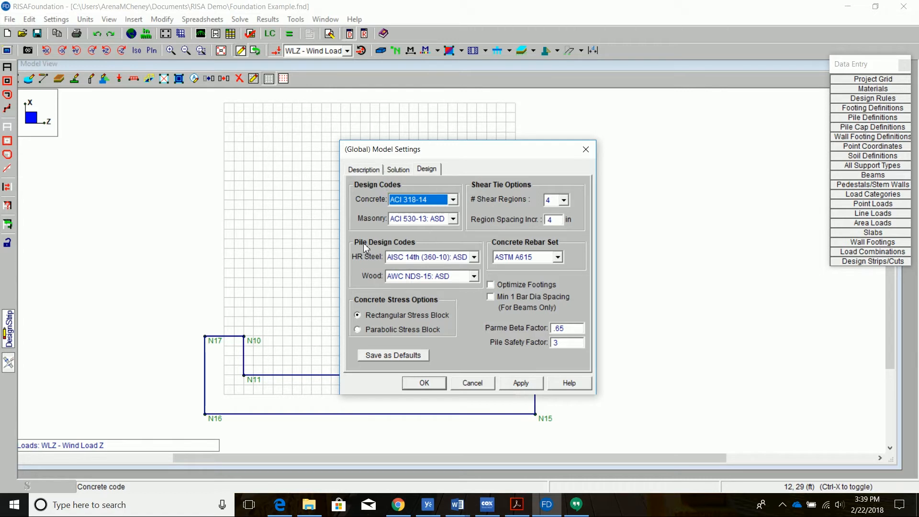
left_click(474, 257)
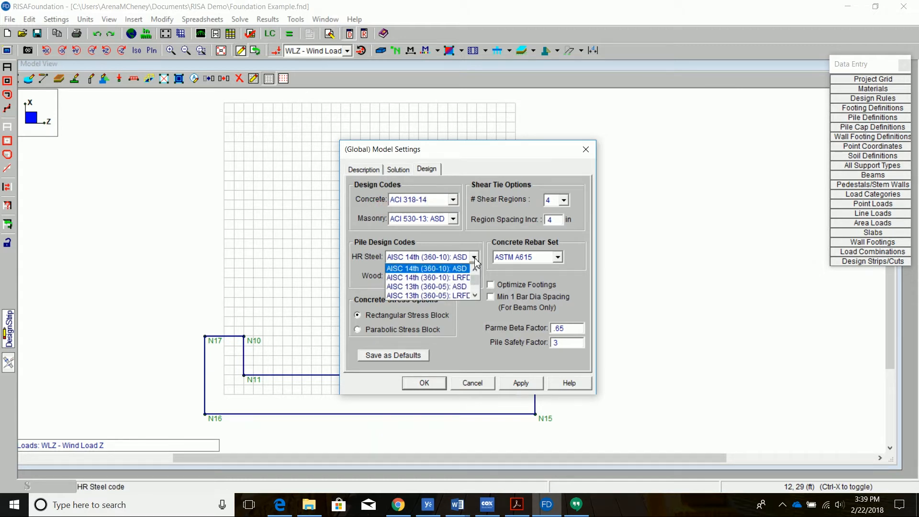
left_click(475, 257)
left_click(474, 277)
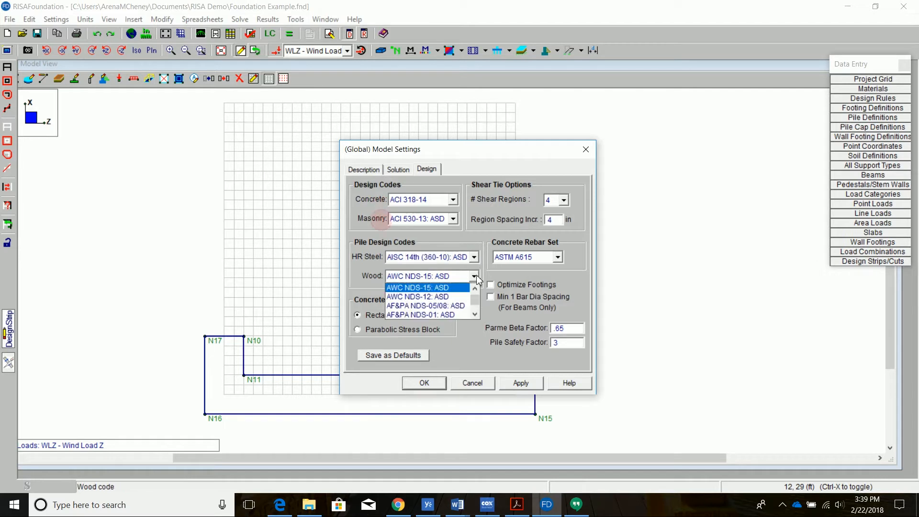
left_click(477, 276)
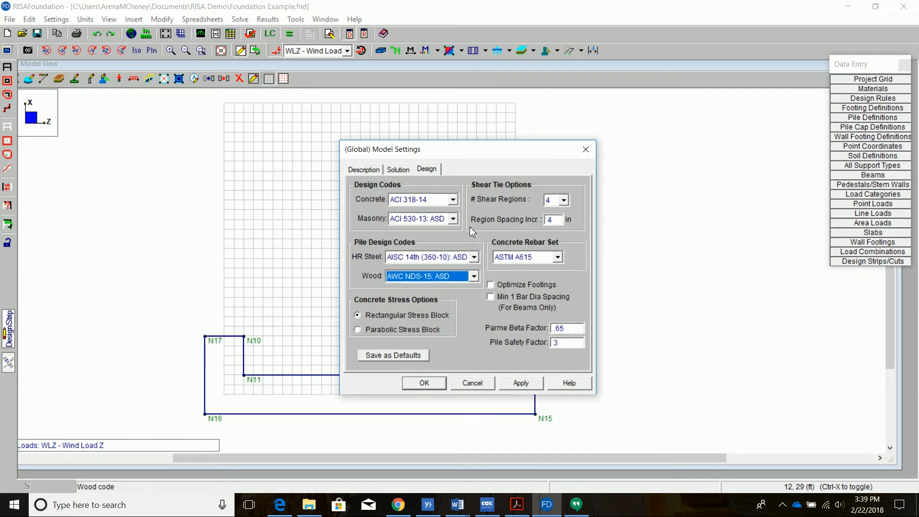
left_click(424, 383)
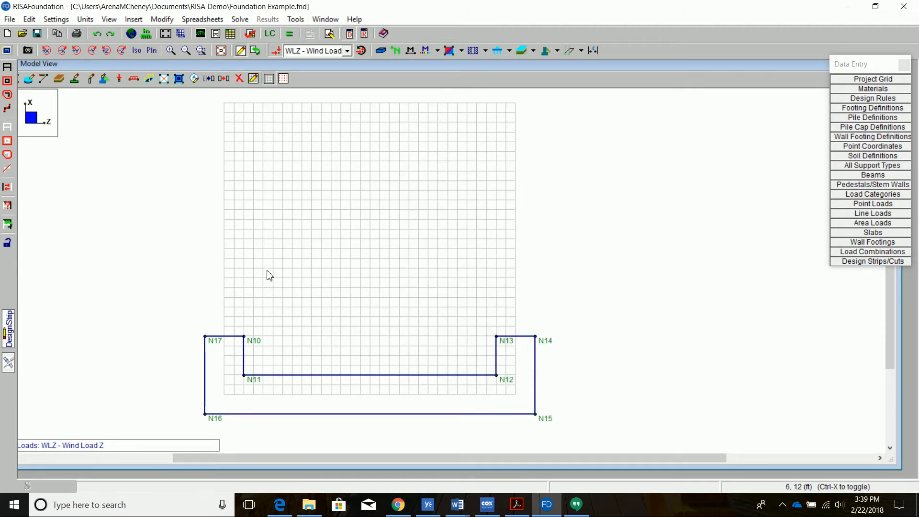
Add a second pile definition and label it Concrete
left_click(206, 20)
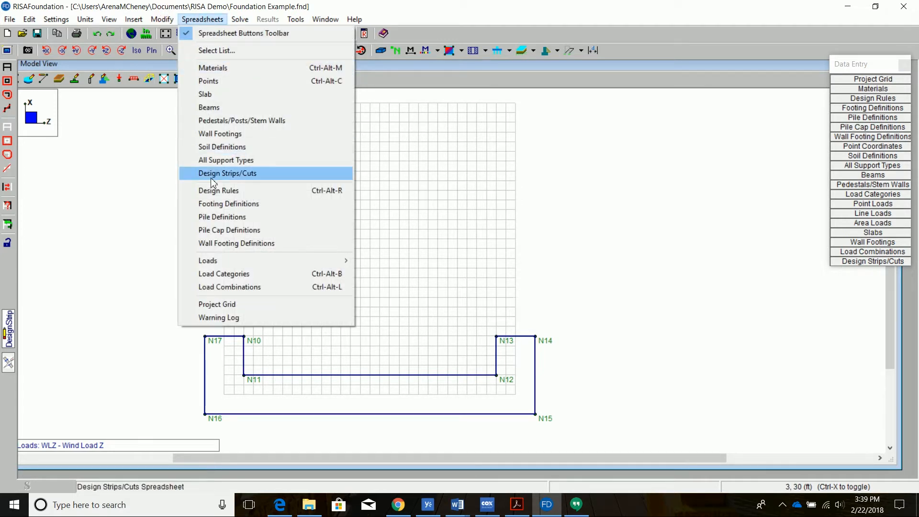
left_click(218, 217)
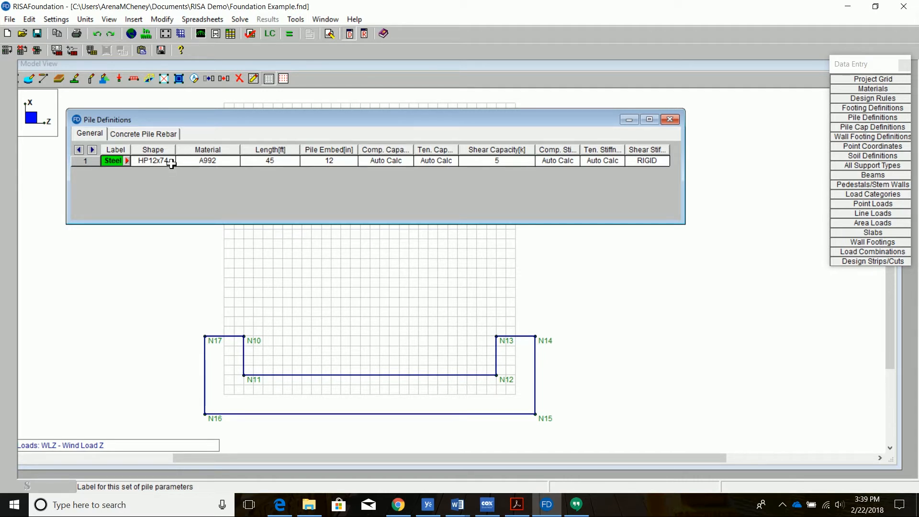
key("F8")
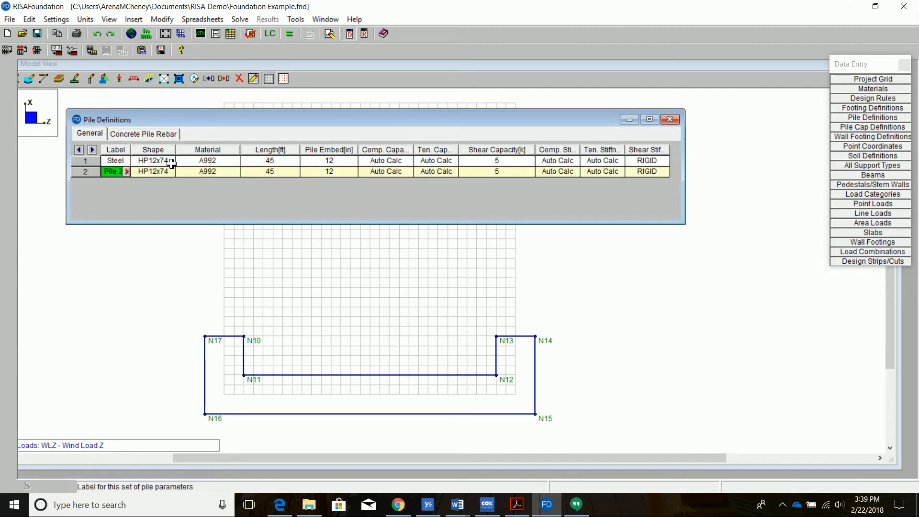
double_click(114, 171)
type("Concrete")
Give the Concrete pile a rectangular 12 by 12 in concrete shape and the Conc4000NW material
left_click(158, 171)
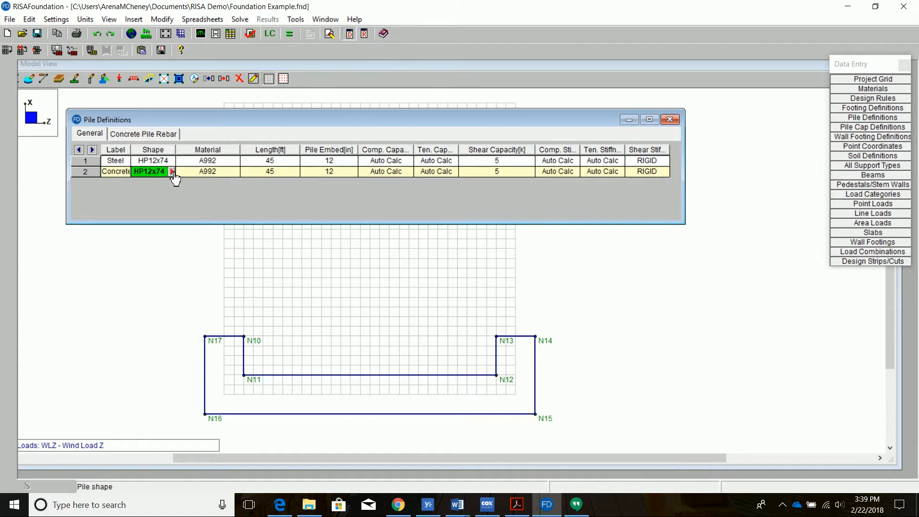
left_click(172, 171)
left_click(448, 70)
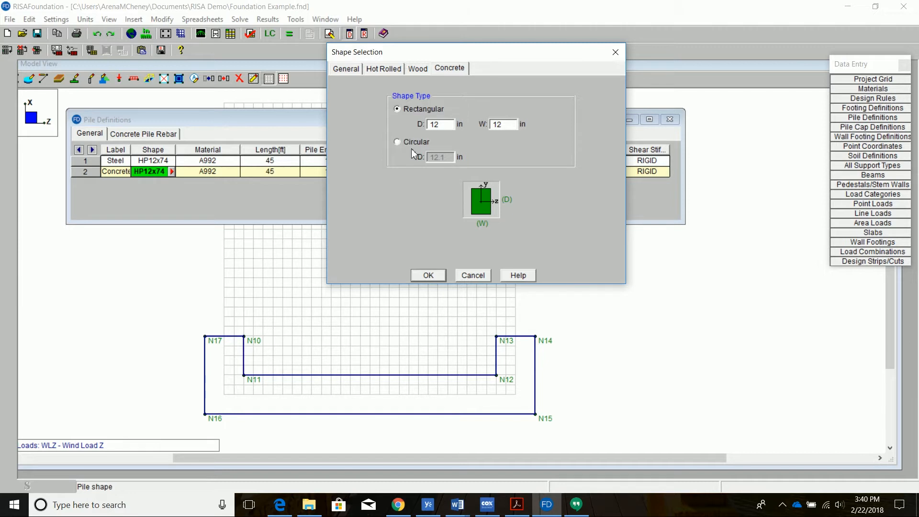
left_click(429, 276)
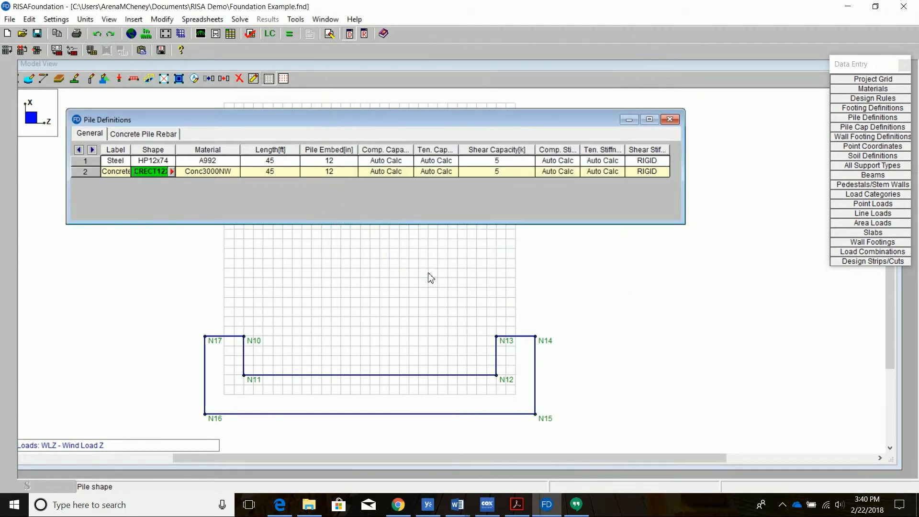
left_click(214, 173)
left_click(232, 174)
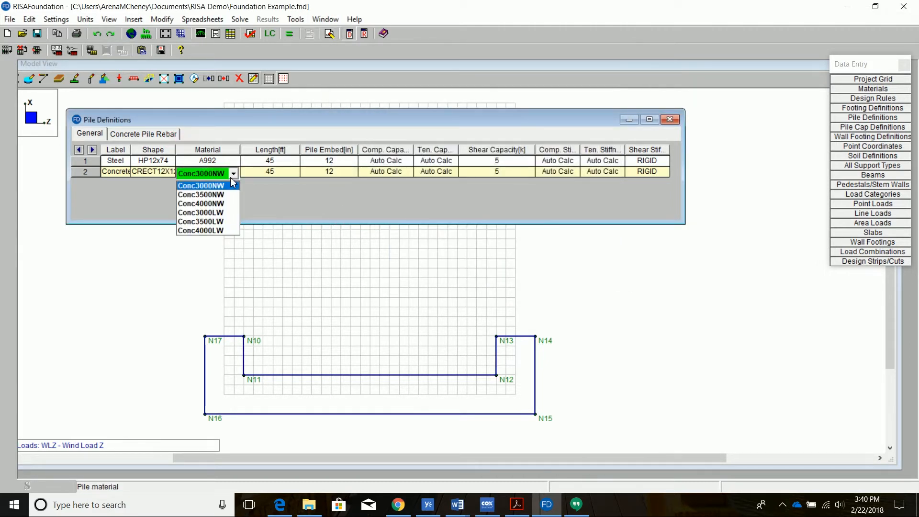
left_click(219, 204)
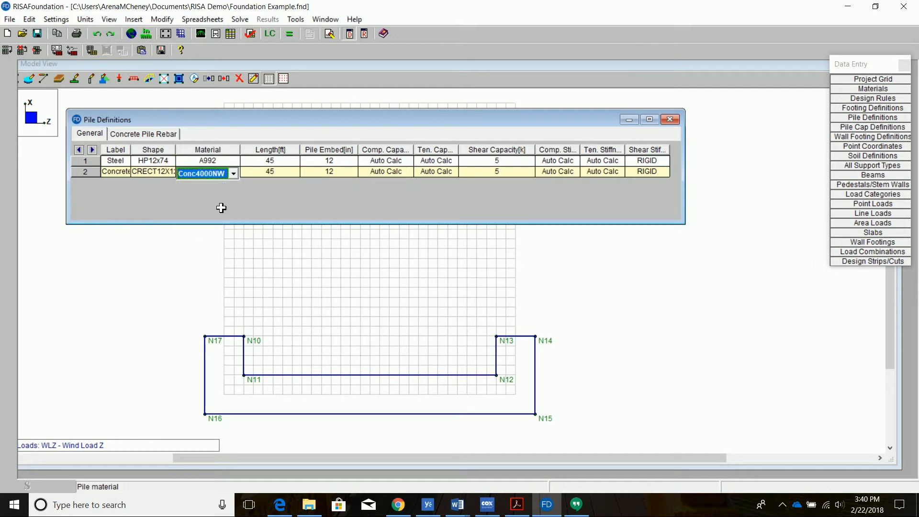
Review the length, embedment, shear capacity and concrete rebar settings of the pile definitions, then close them
left_click(297, 171)
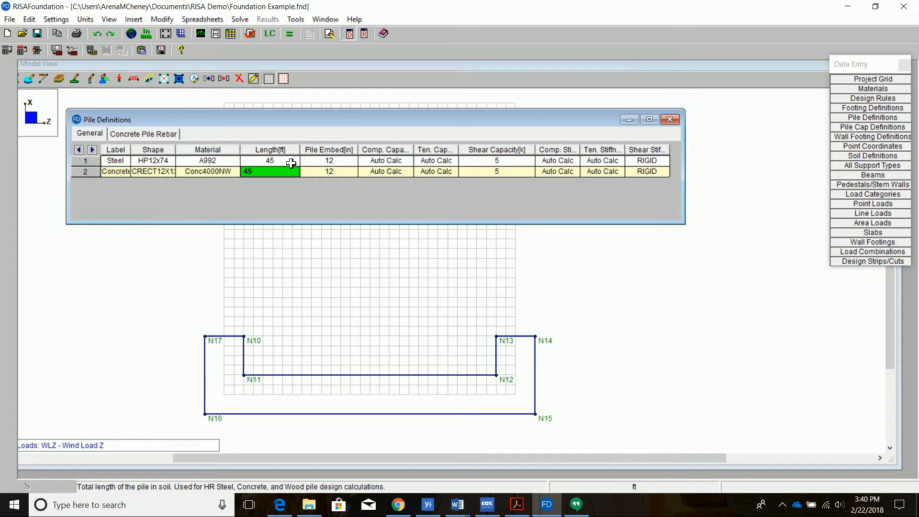
left_click(345, 161)
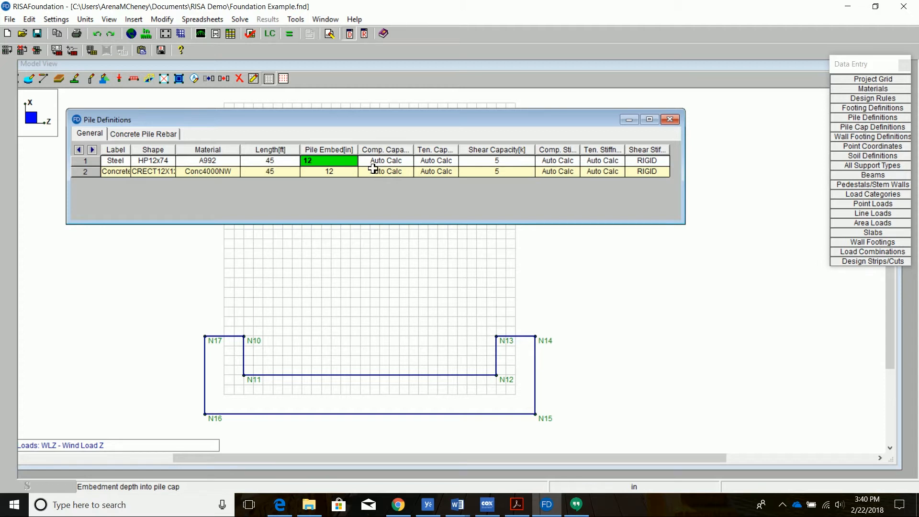
left_click(515, 163)
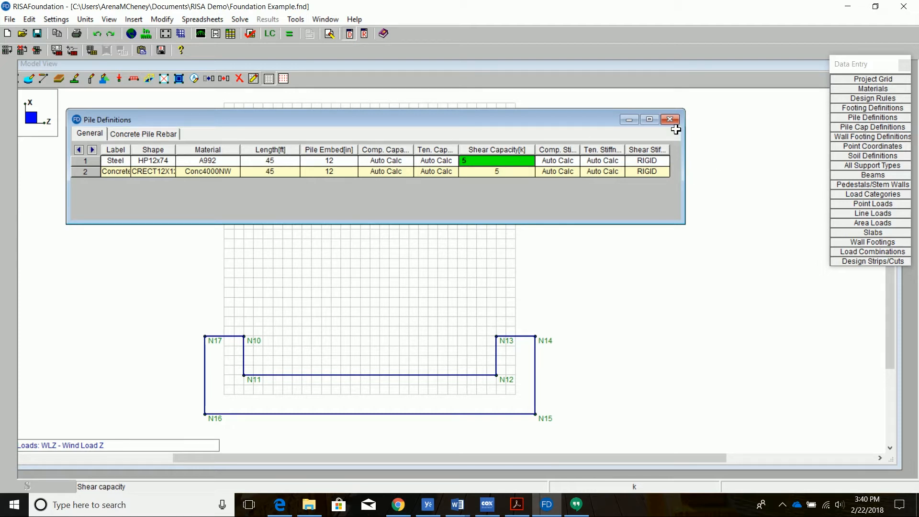
left_click(150, 136)
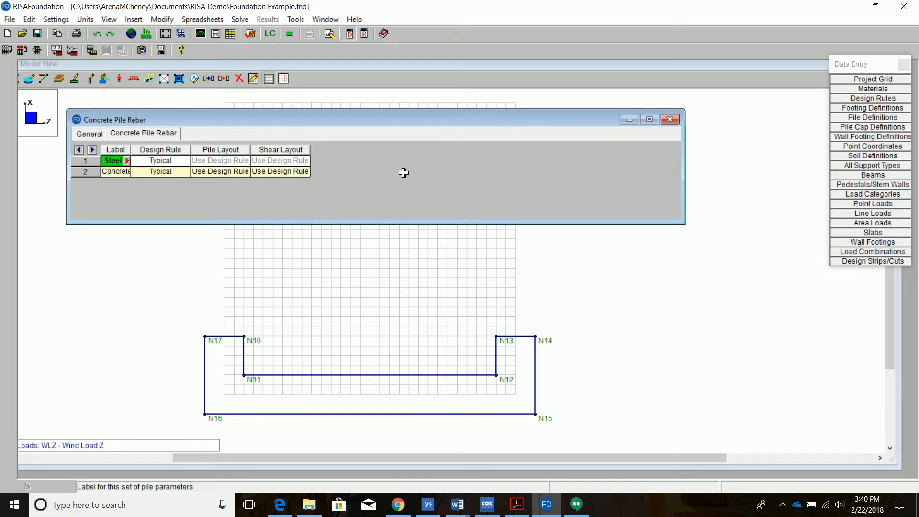
left_click(669, 120)
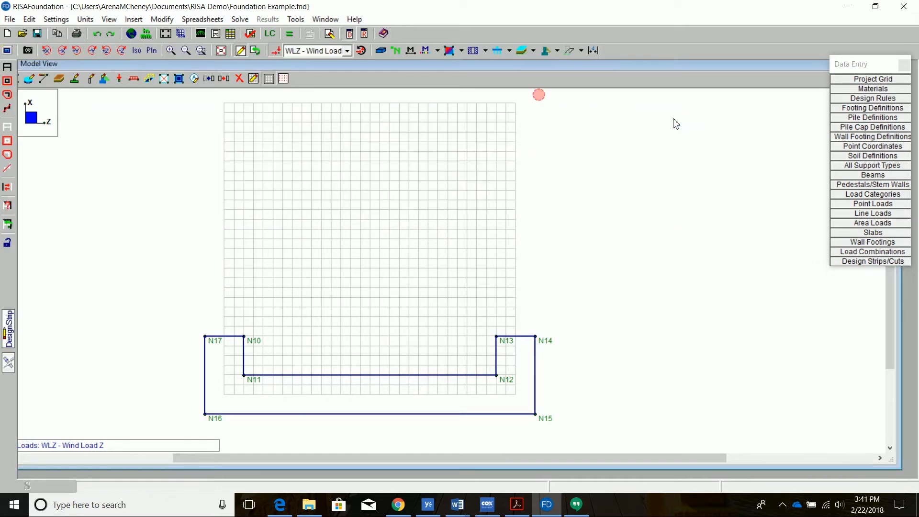
Examine the pedestal/pile rebar parameters in the design rules, including the available longitudinal bar sizes
left_click(202, 19)
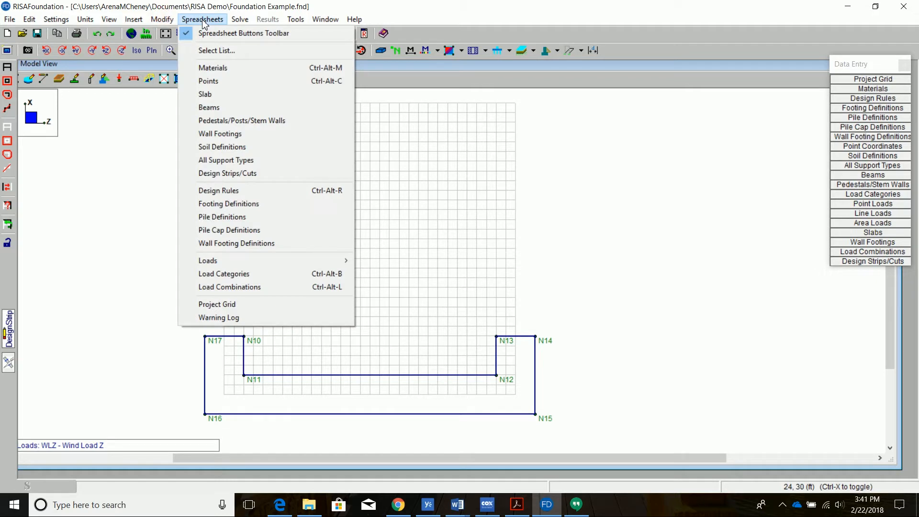
left_click(220, 190)
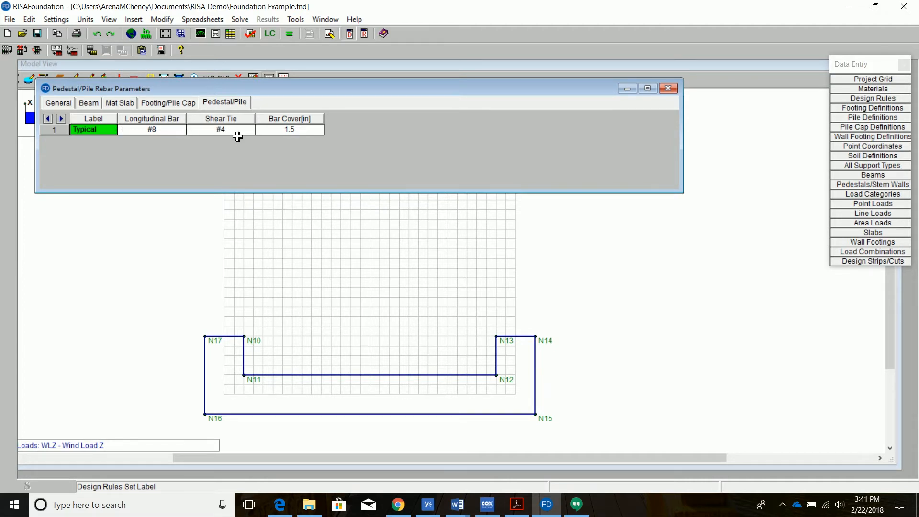
left_click(180, 131)
left_click(179, 131)
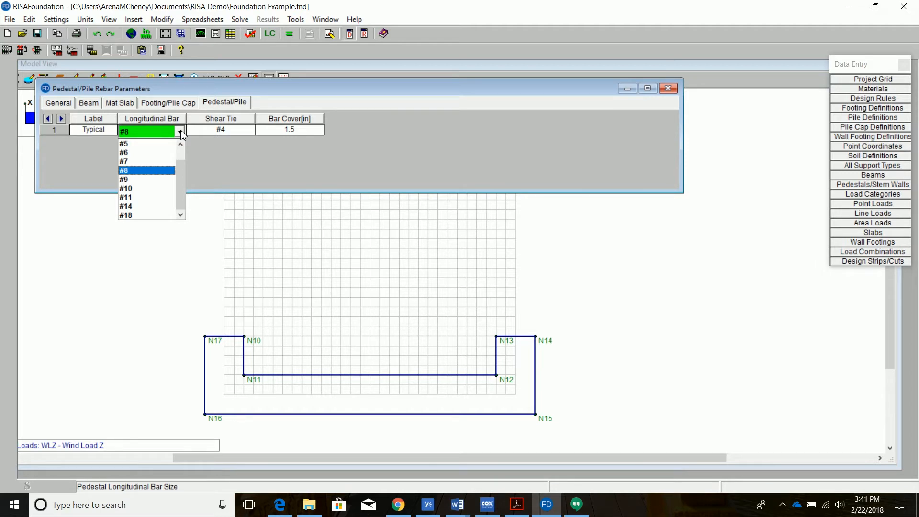
left_click(180, 130)
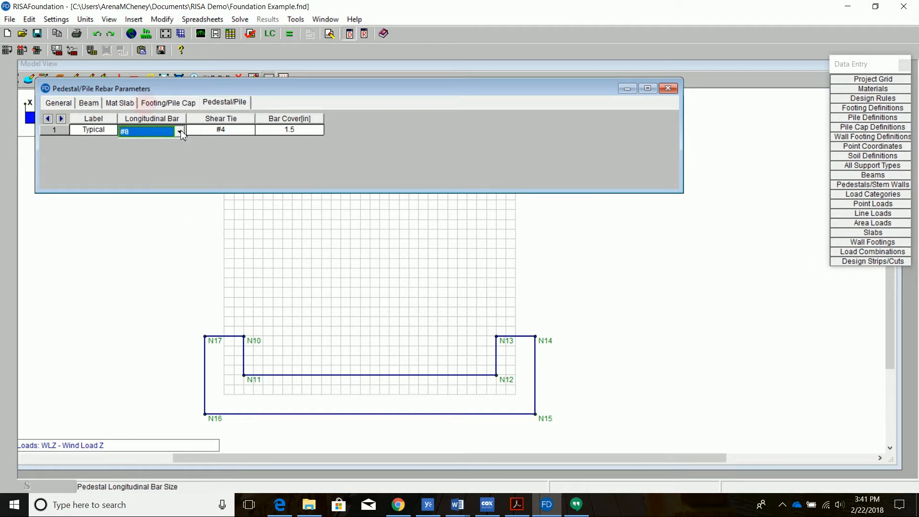
left_click(669, 89)
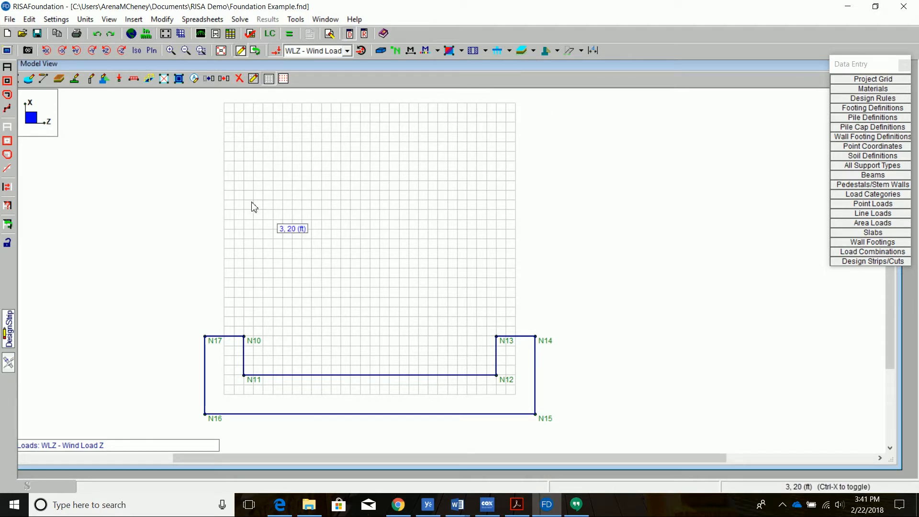
Examine the default soil's custom depth properties: layer start depth, unit weight, skin friction and tip-bearing
left_click(207, 19)
left_click(239, 147)
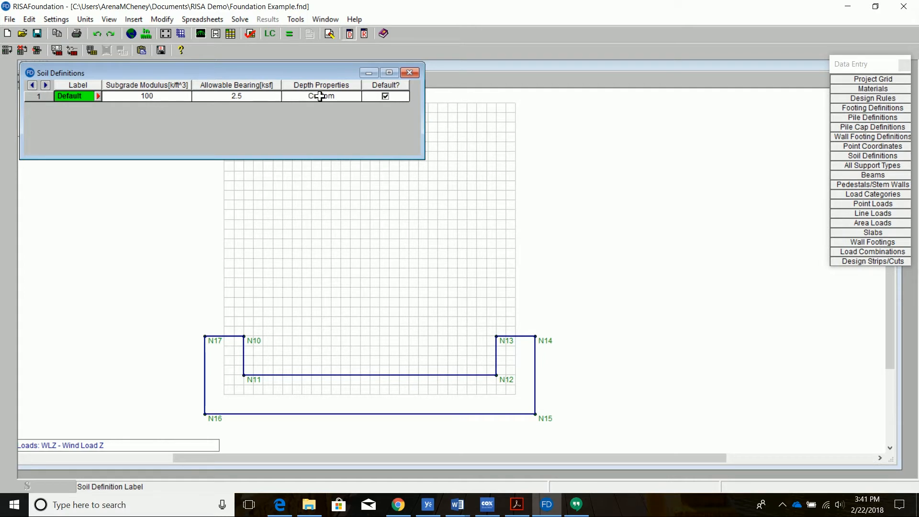
left_click(349, 98)
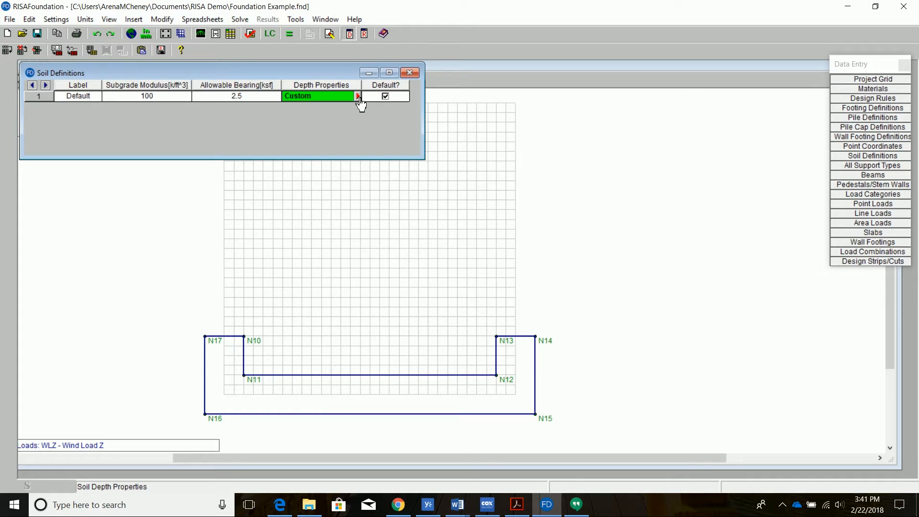
left_click(358, 96)
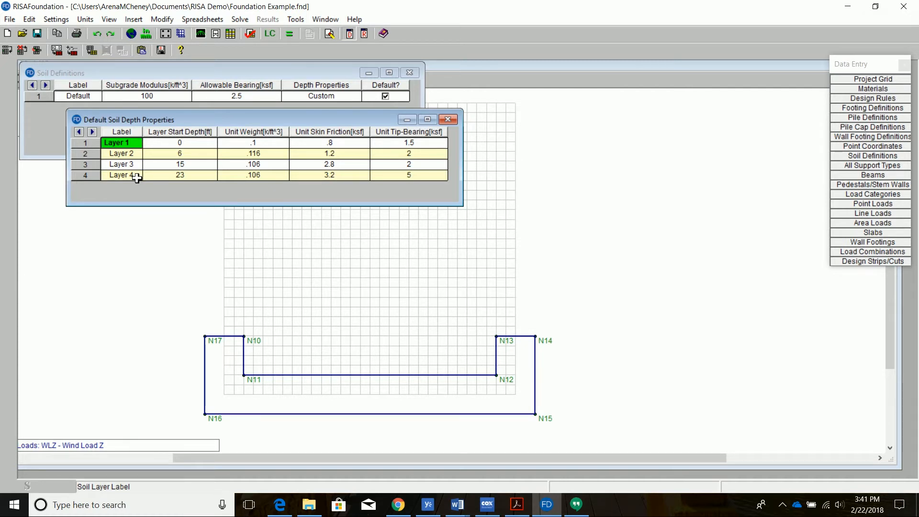
left_click(206, 145)
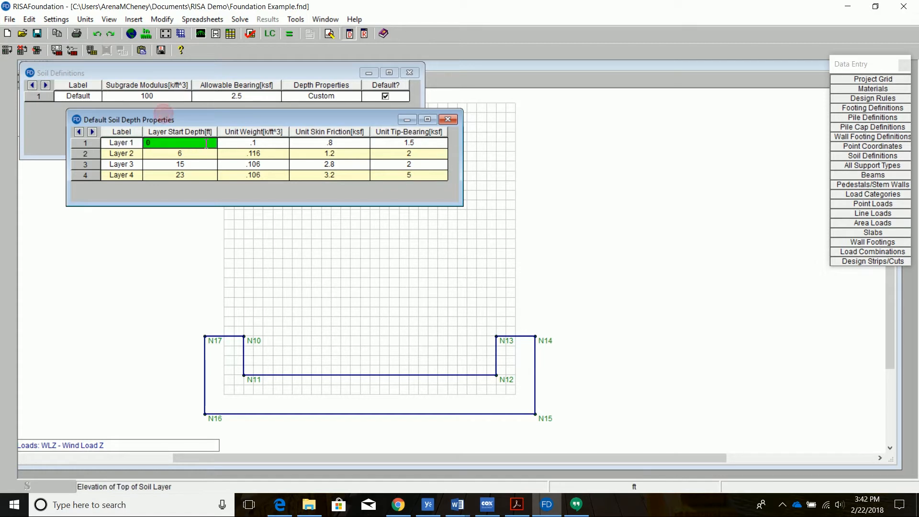
left_click(274, 143)
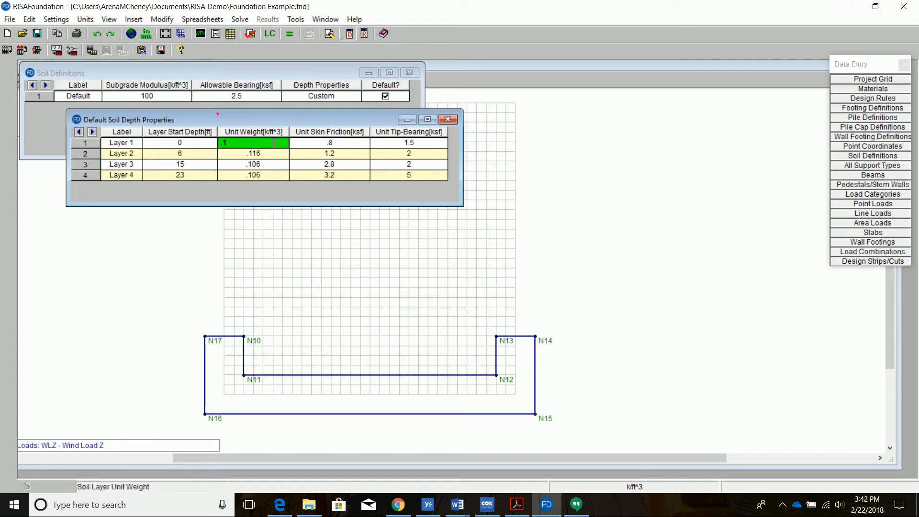
left_click(344, 143)
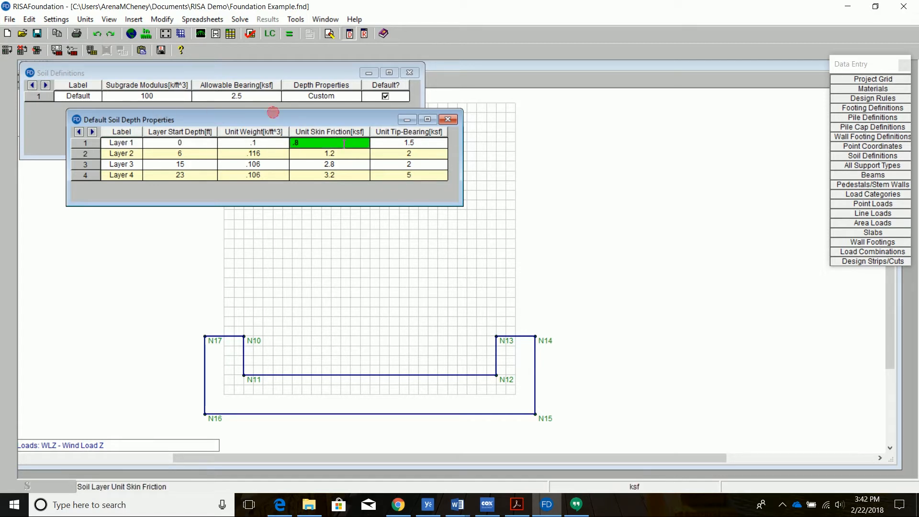
left_click(392, 143)
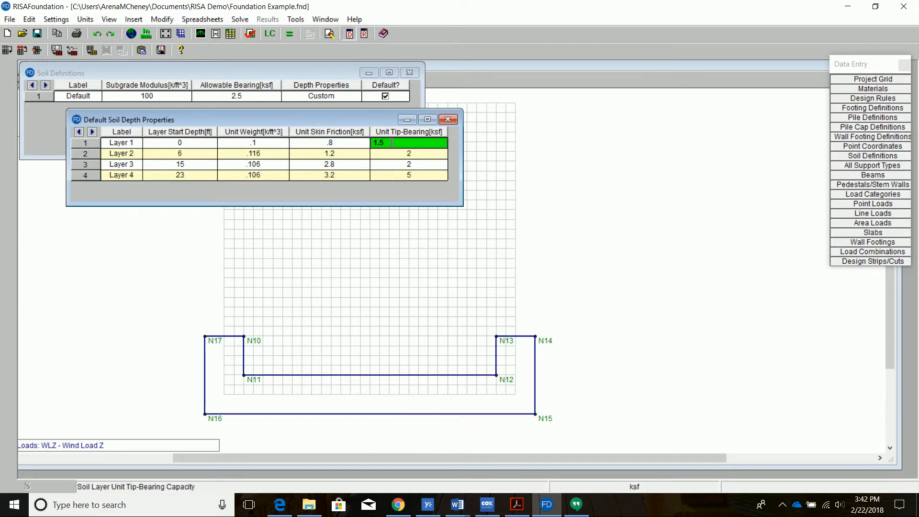
left_click(448, 120)
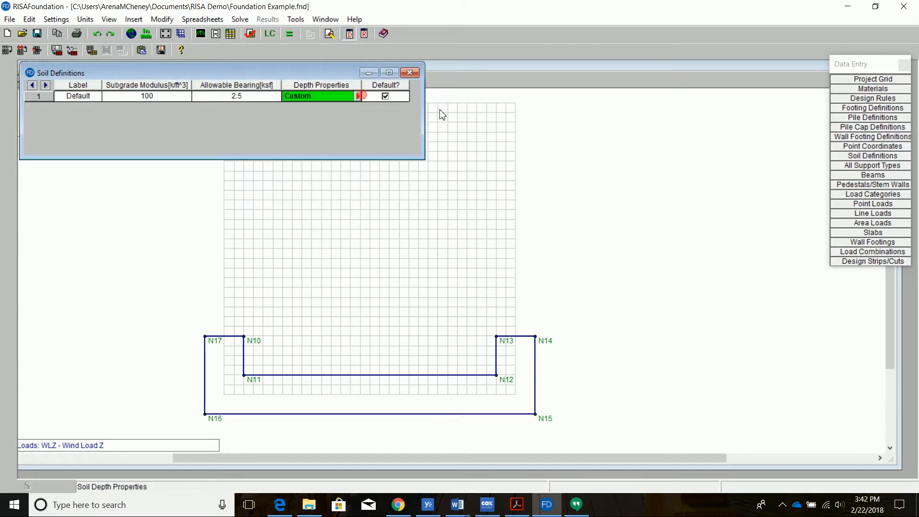
left_click(410, 72)
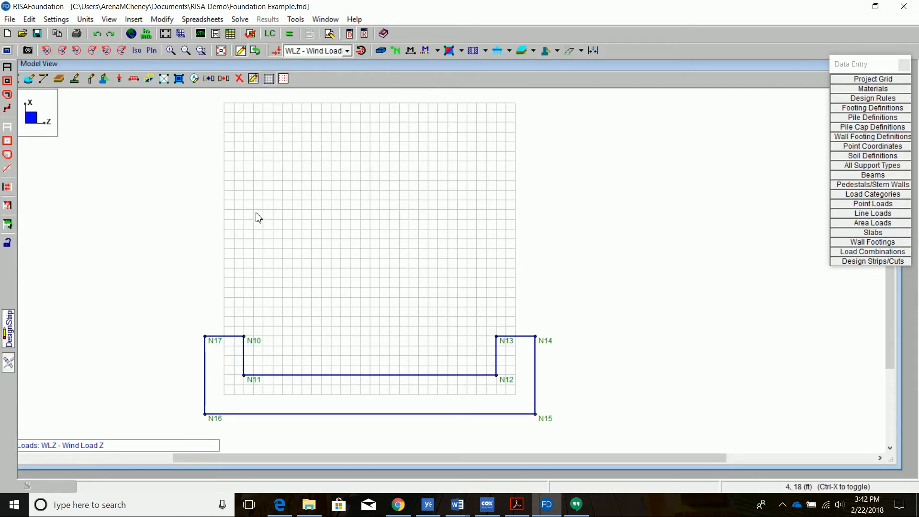
Assign Steel piles at angle 0 to the grid points (0, 4) and (0, 0) ft in the U-shaped slab
left_click(74, 80)
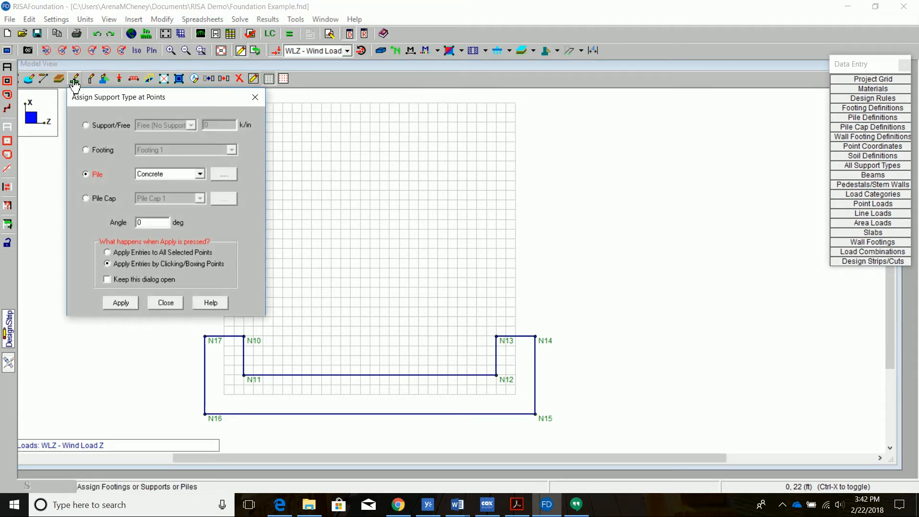
left_click(200, 174)
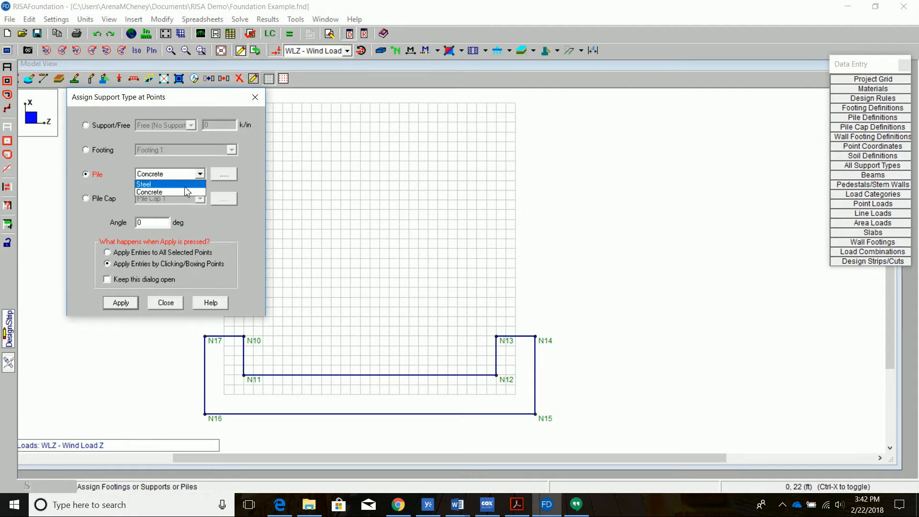
left_click(185, 186)
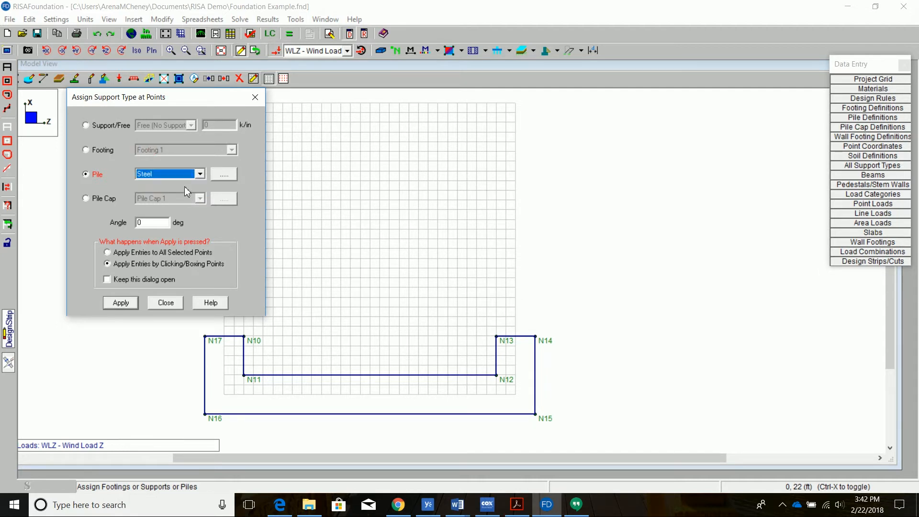
left_click(225, 176)
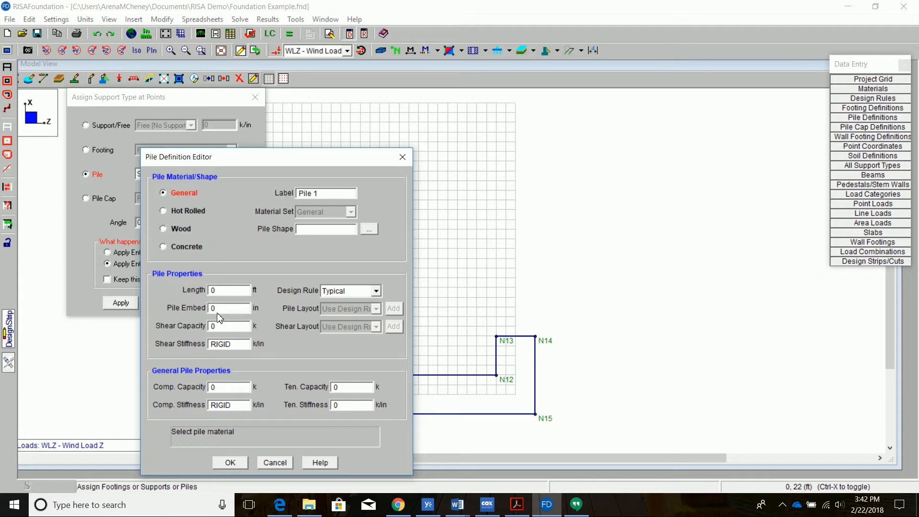
left_click(275, 463)
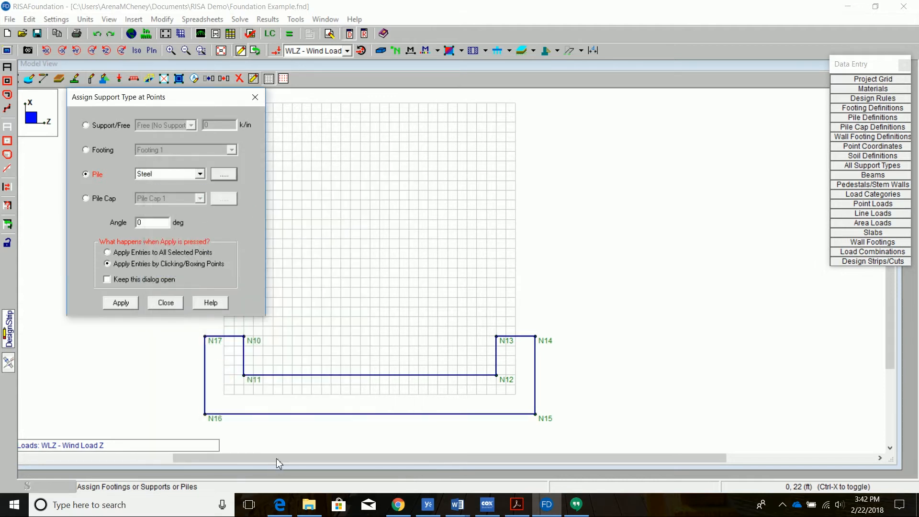
left_click(121, 305)
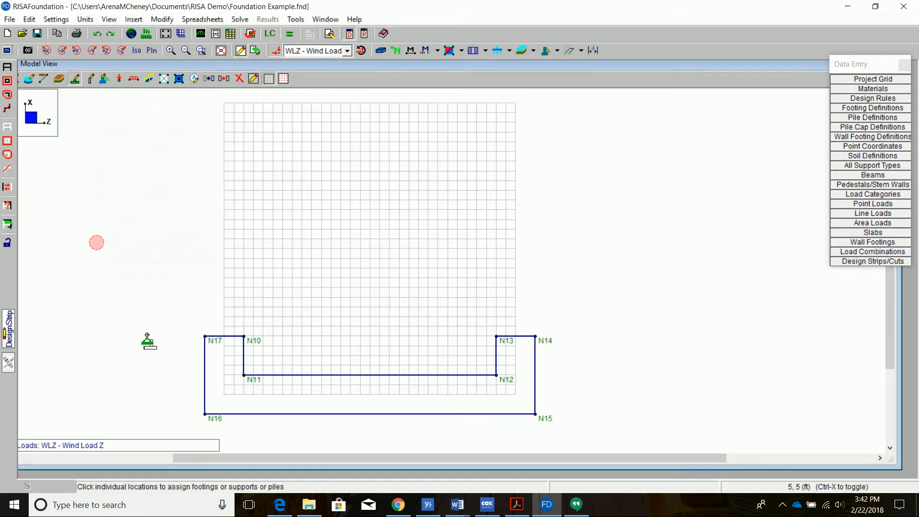
left_click(225, 355)
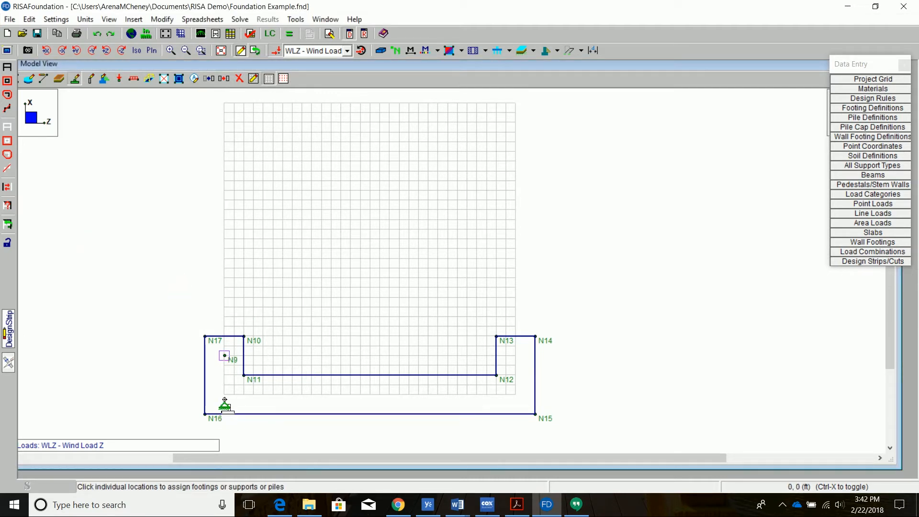
left_click(224, 395)
right_click(146, 342)
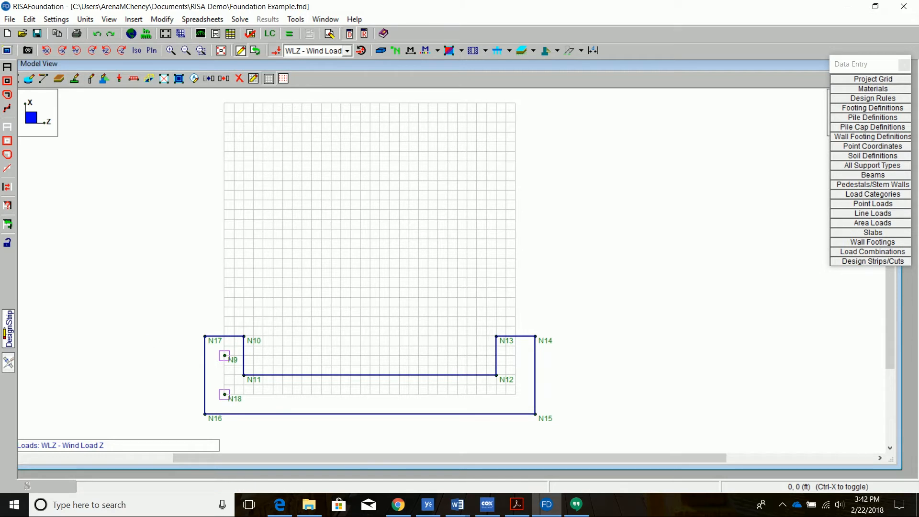
Copy only the Steel pile at (0, 0) ft along Z using the increments 3@5
left_click(7, 140)
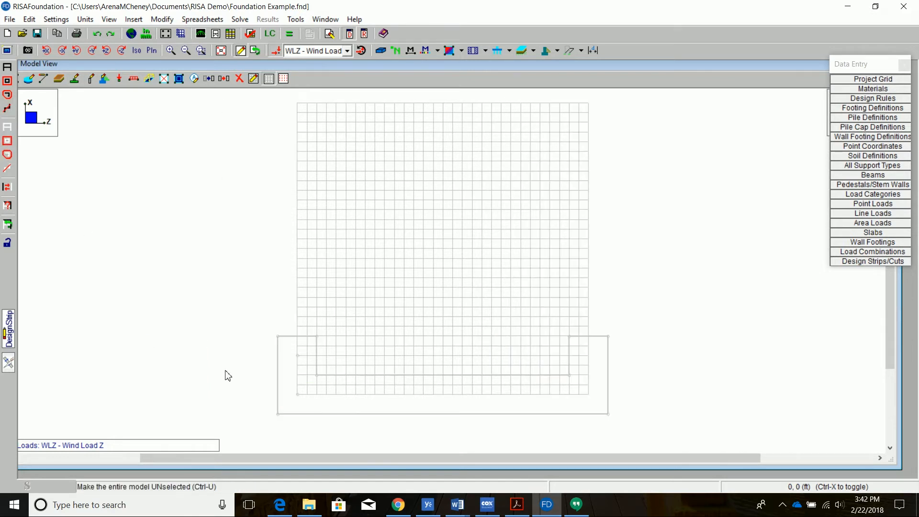
left_click(298, 394)
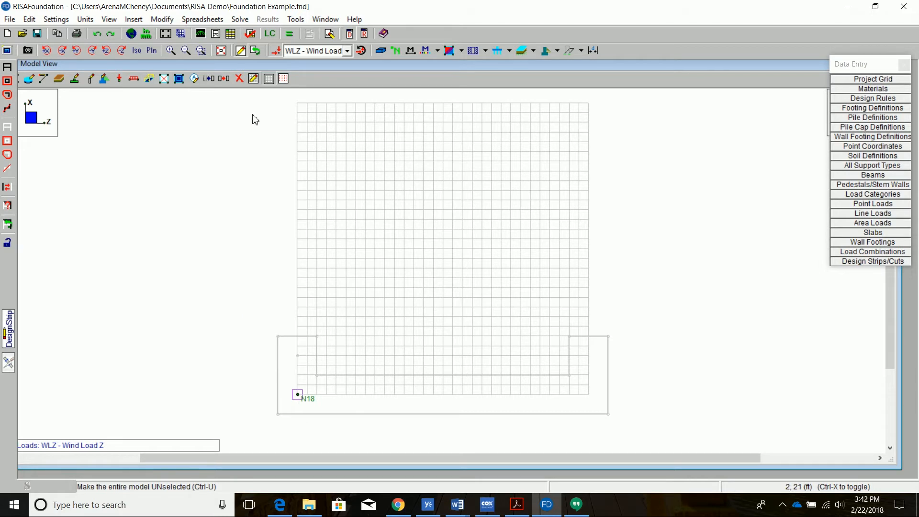
left_click(224, 78)
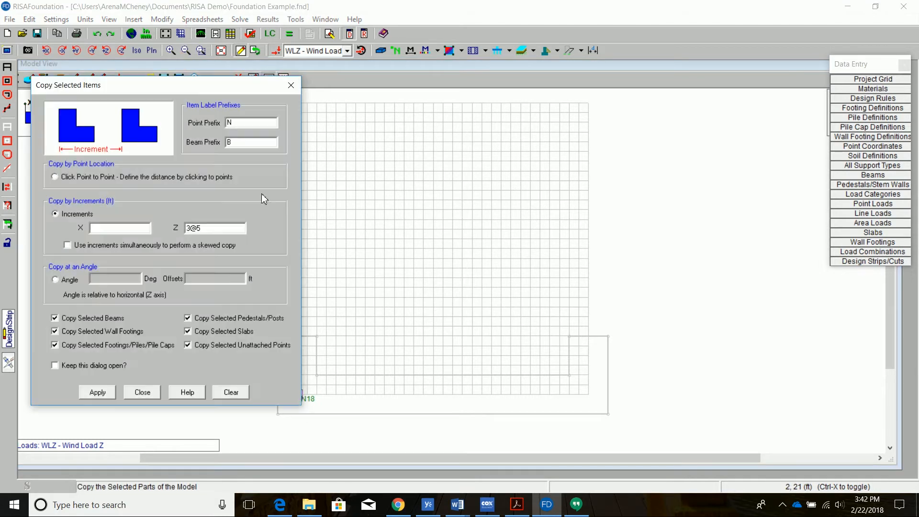
left_click(97, 392)
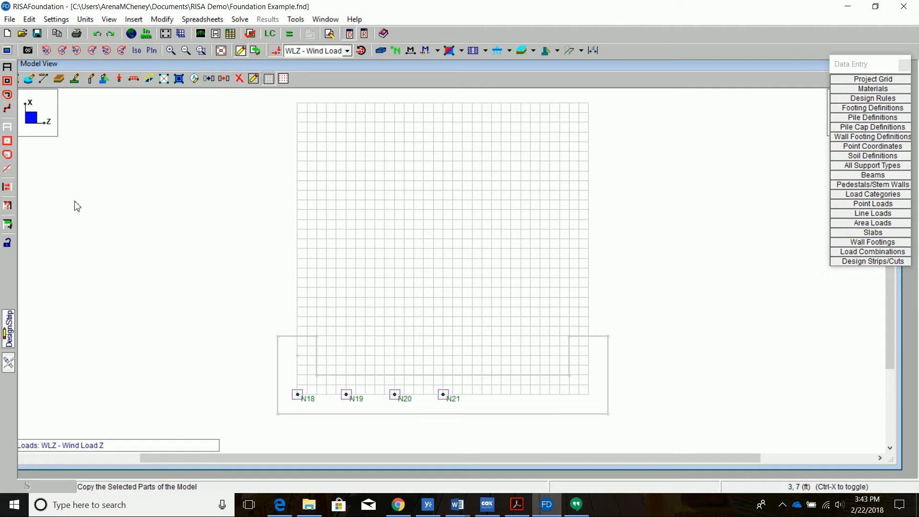
Assign Concrete piles to the grid points (30, 4) and (30, 0) ft at the slab's opposite end
left_click(75, 80)
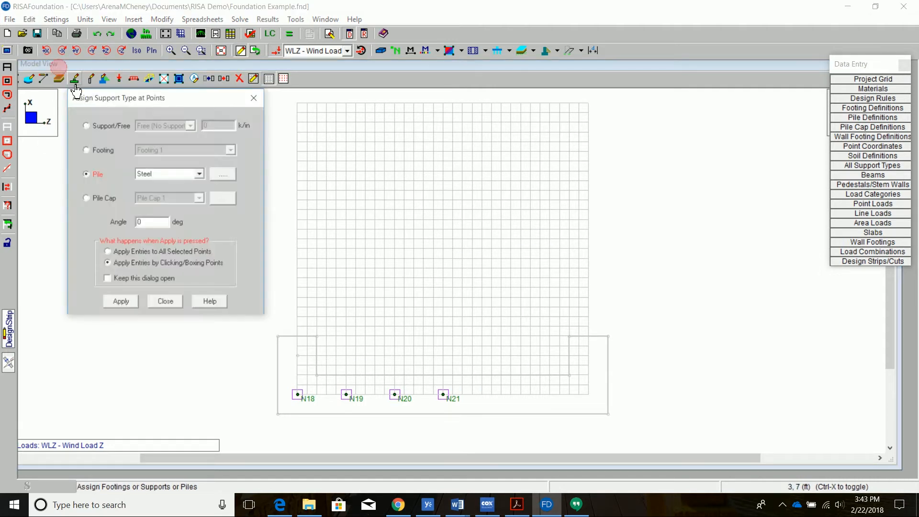
left_click(200, 174)
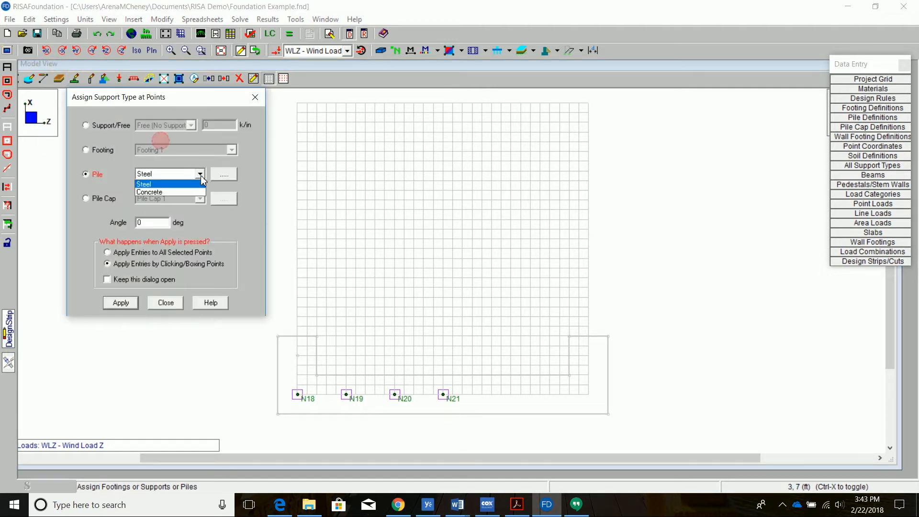
left_click(168, 181)
left_click(200, 173)
left_click(173, 191)
left_click(120, 303)
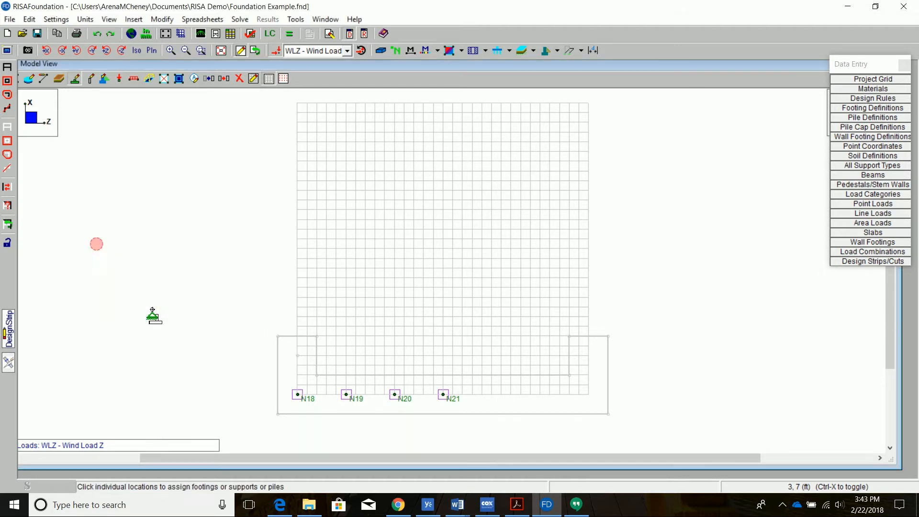
left_click(588, 356)
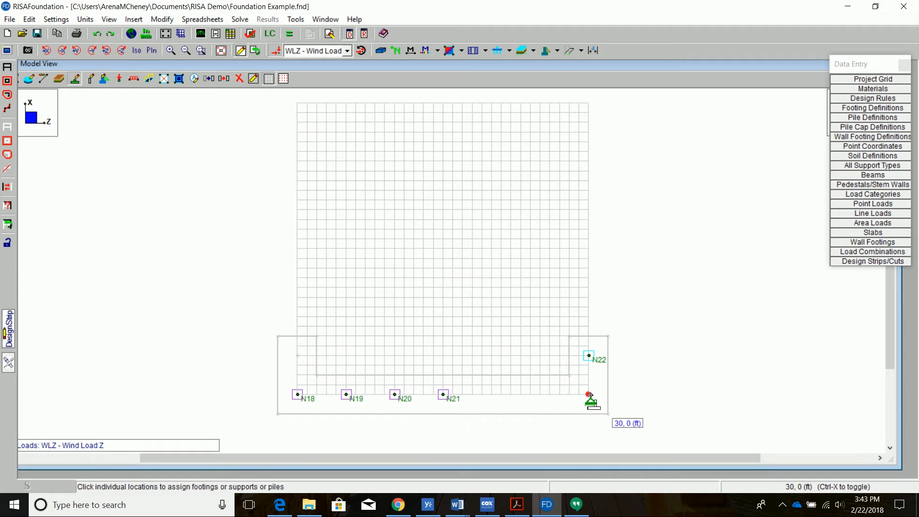
left_click(589, 394)
right_click(375, 258)
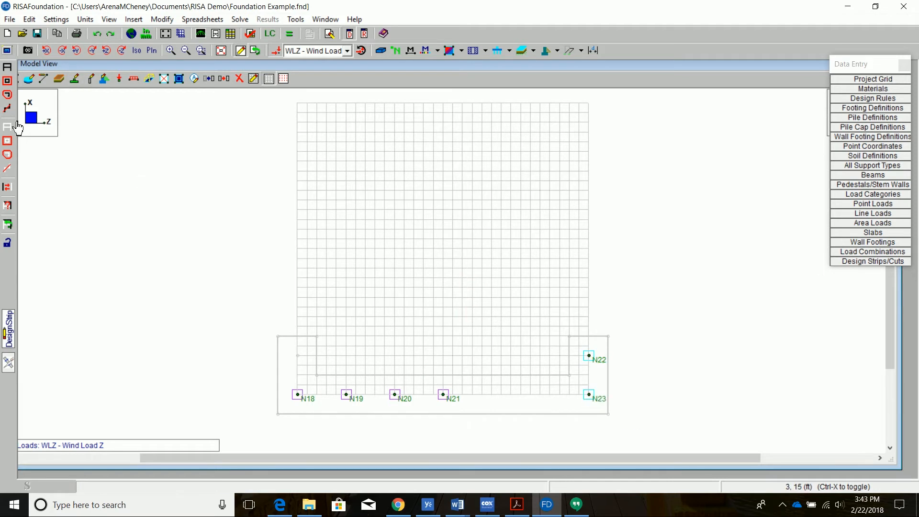
Copy only the Concrete pile at (30, 0) ft twice at 5 ft spacing in the negative Z direction, then reselect the entire model
left_click(8, 127)
left_click(590, 395)
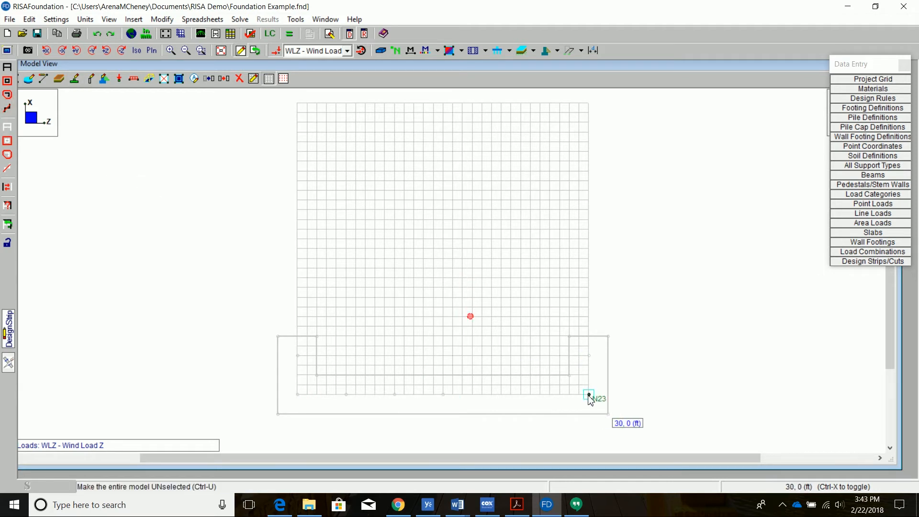
left_click(224, 79)
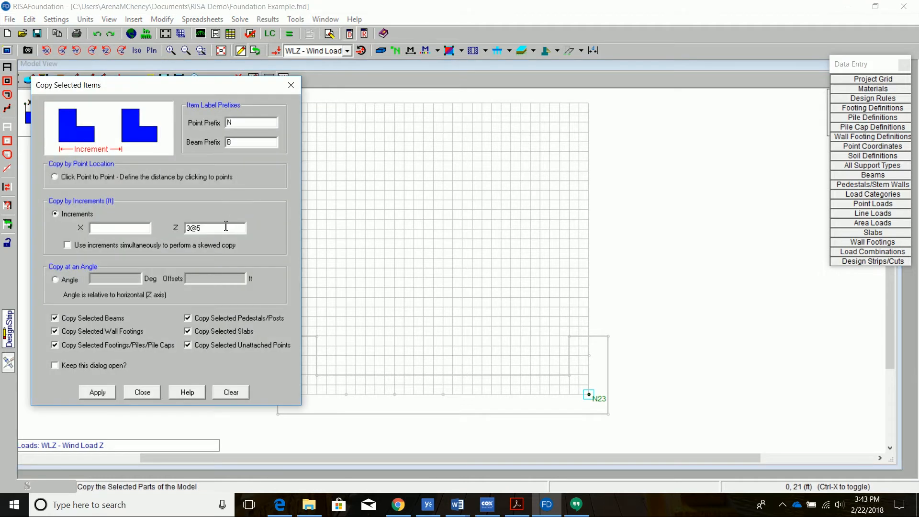
type("2")
left_click(98, 392)
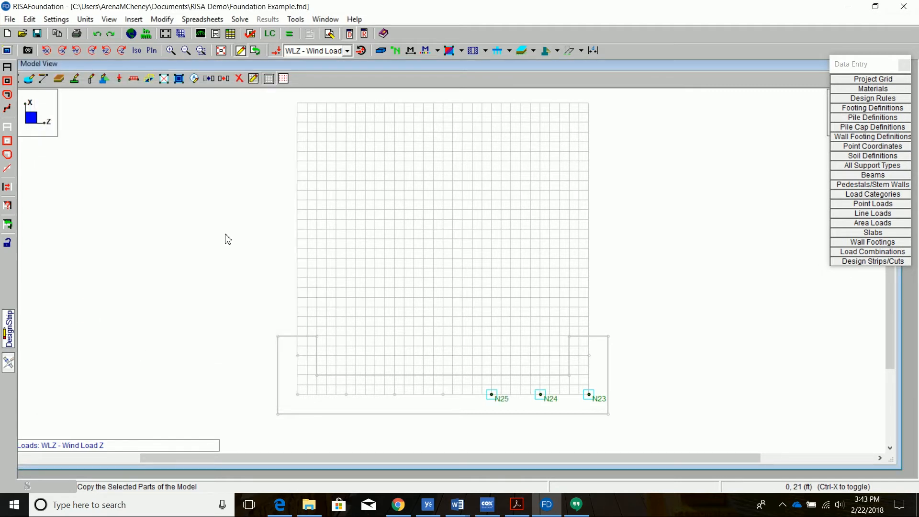
left_click(7, 67)
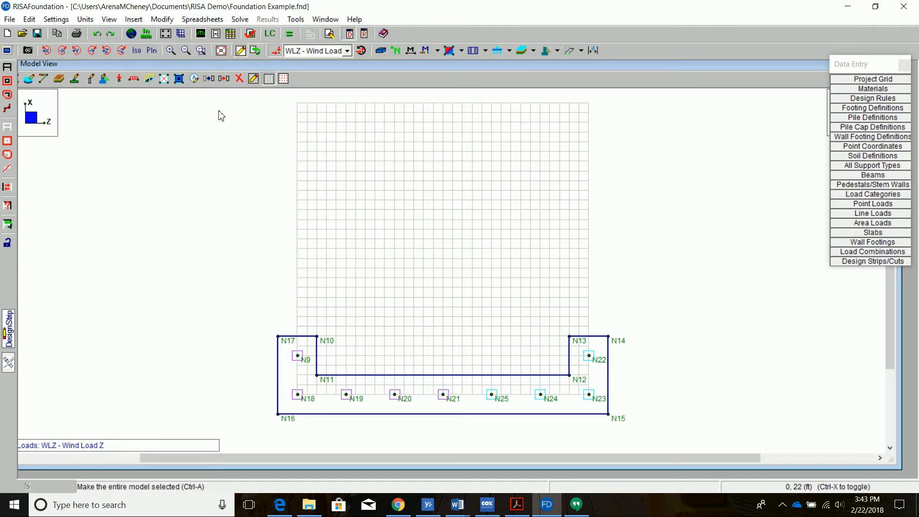
Apply 30 k dead load (DL) point loads in the Y direction to all seven piles in the slab's long row, N18 through N23
left_click(120, 80)
left_click(214, 113)
scroll(215, 157, "up", 5)
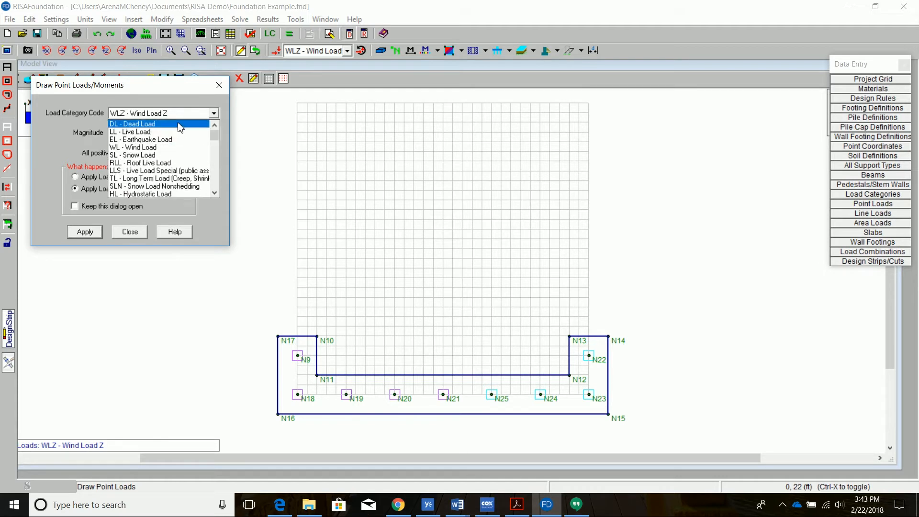
left_click(144, 124)
key("Tab")
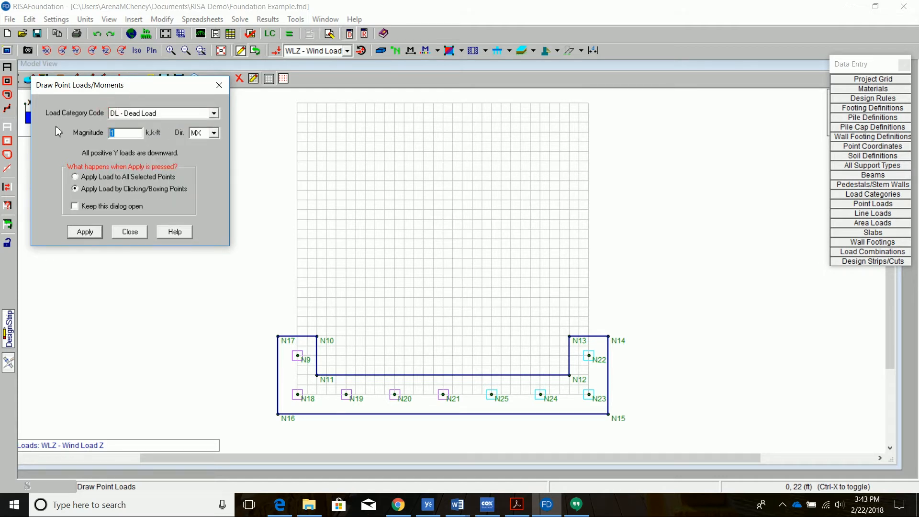
type("30")
left_click(215, 135)
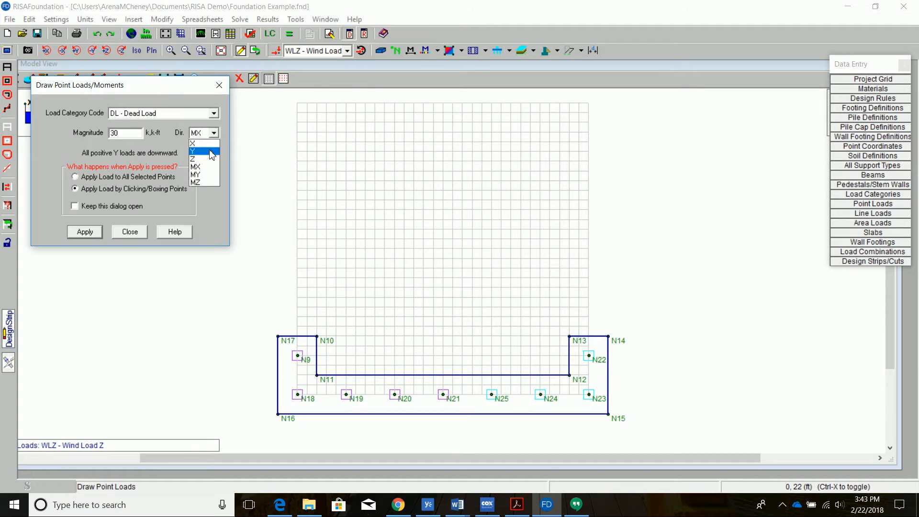
left_click(212, 152)
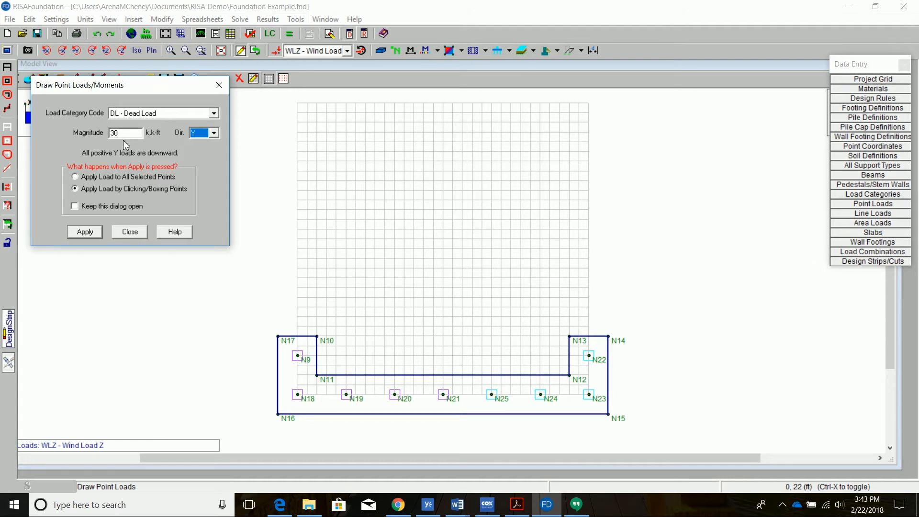
left_click(85, 232)
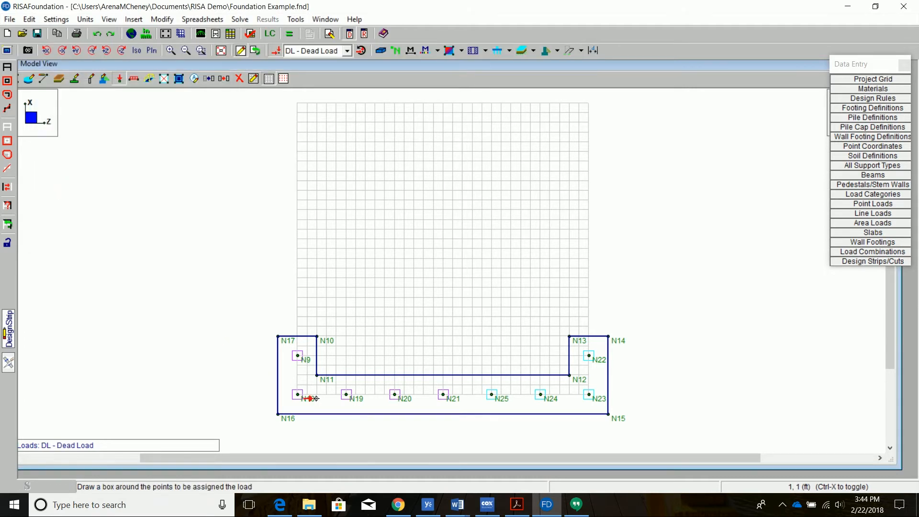
left_click_drag(328, 385, 577, 407)
left_click(587, 389)
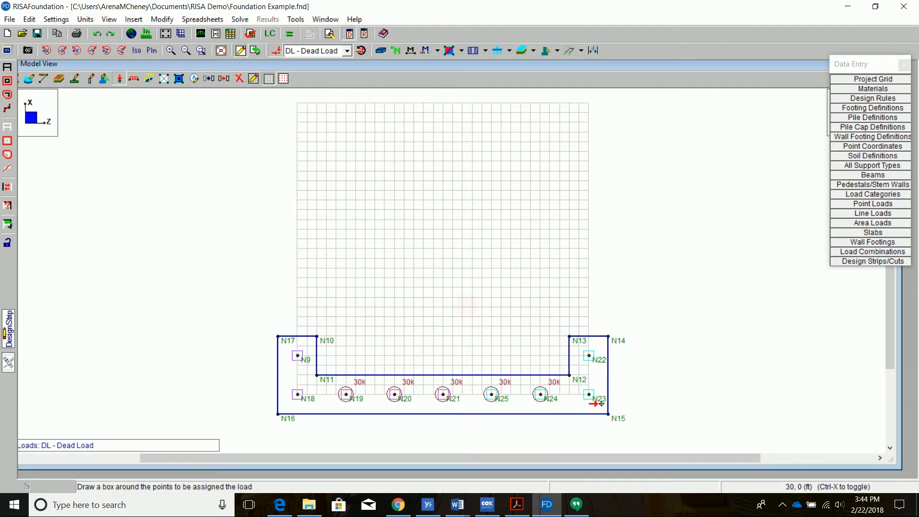
left_click(297, 395)
right_click(218, 285)
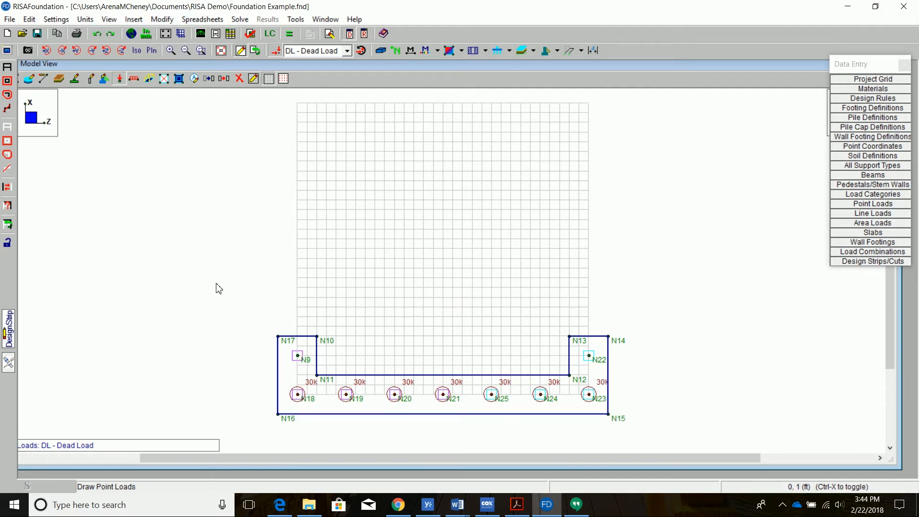
Apply 15 k dead load point loads in the Y direction to the end-leg piles N9 and N22
double_click(126, 133)
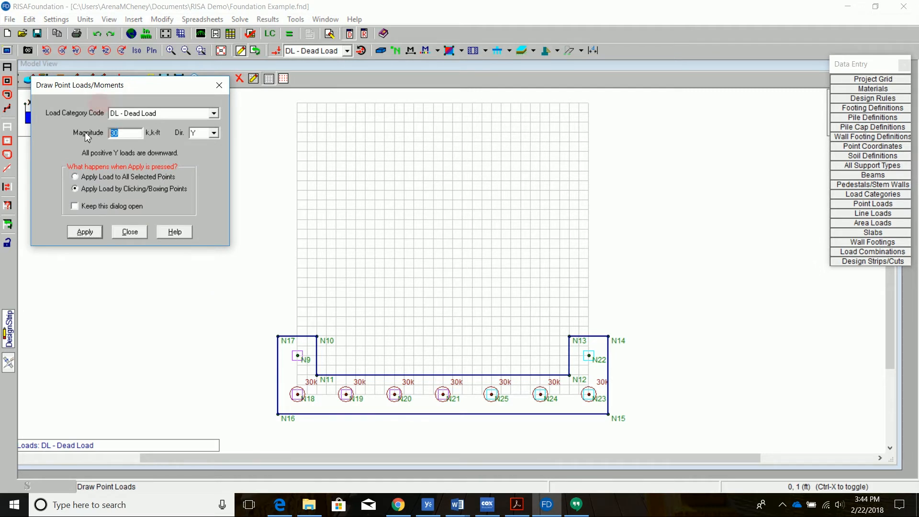
type("15")
left_click(89, 234)
left_click_drag(293, 348, 312, 372)
left_click_drag(599, 366, 570, 341)
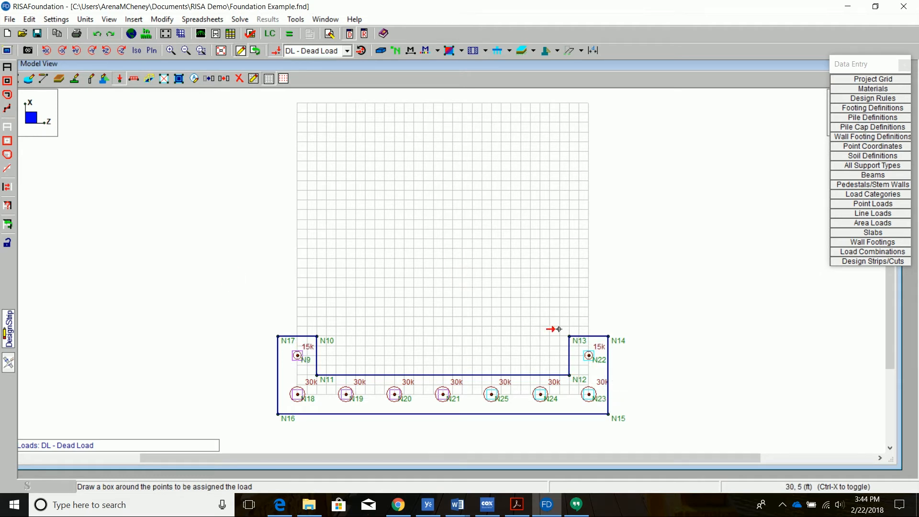
right_click(191, 193)
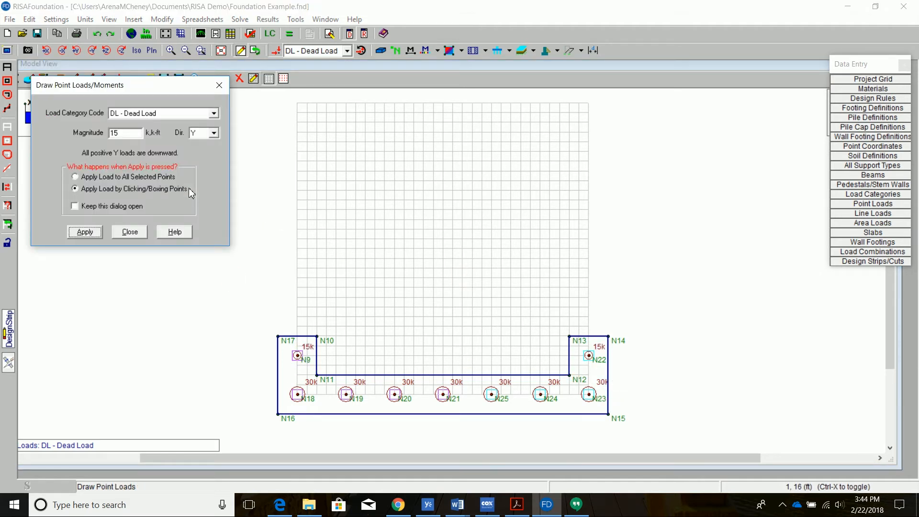
Apply 20 k live load (LL) point loads in the Y direction to the end-leg piles N9 and N22
left_click(214, 113)
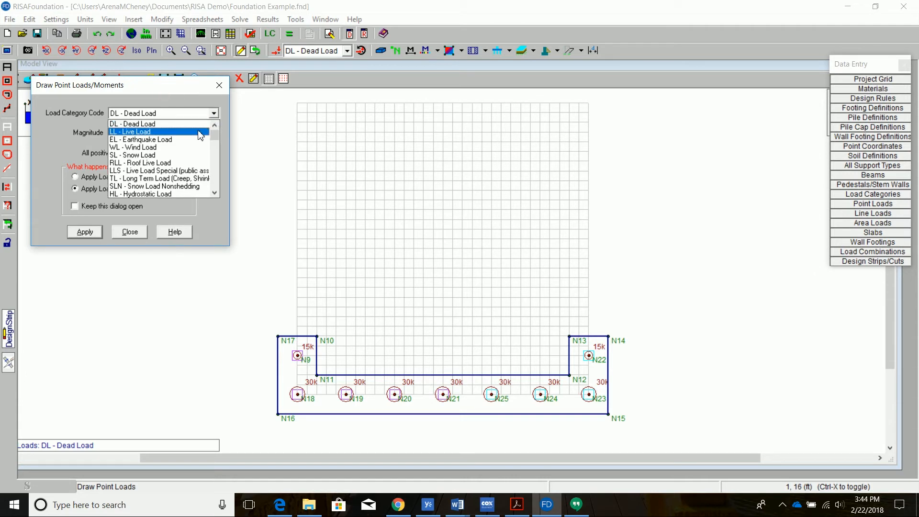
left_click(200, 132)
double_click(127, 134)
type("20")
left_click(85, 232)
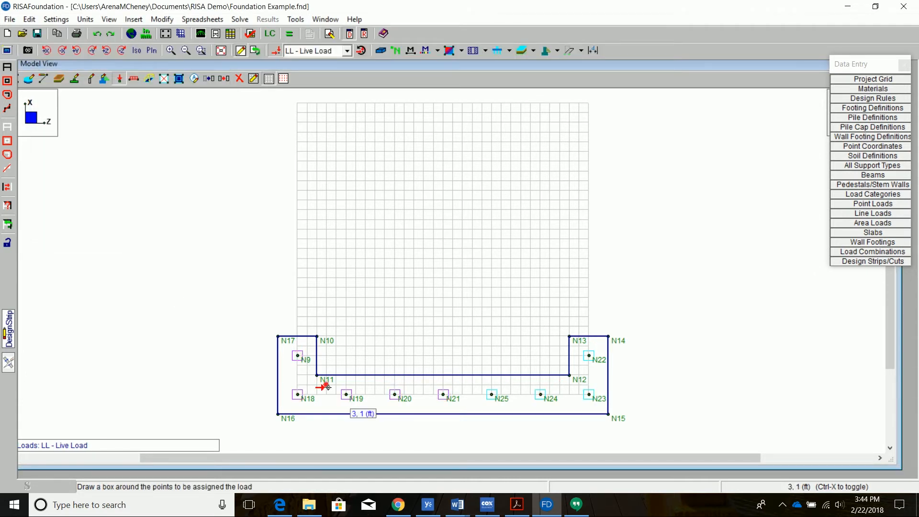
left_click_drag(303, 370, 305, 370)
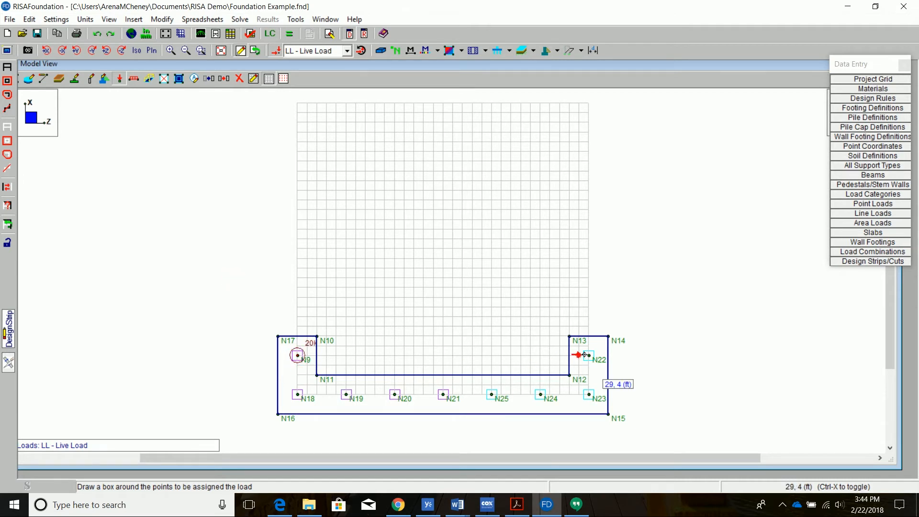
left_click_drag(581, 350, 592, 366)
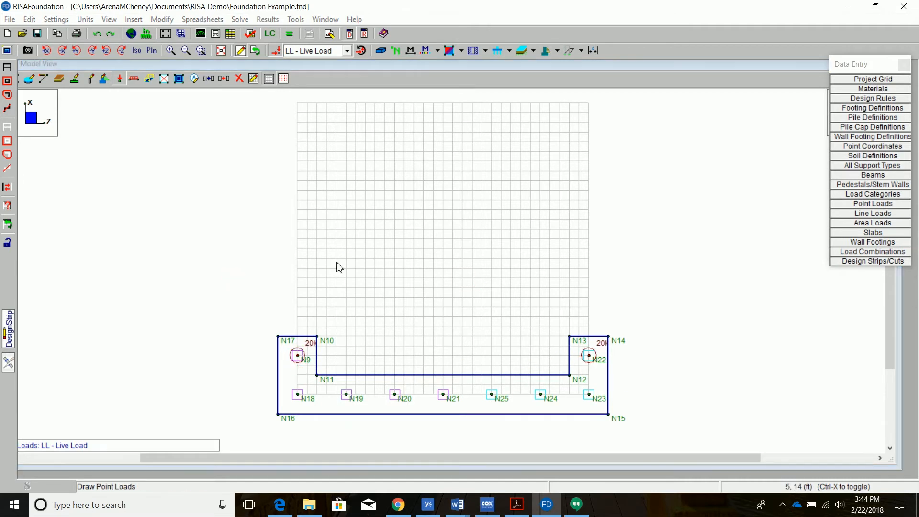
Apply 40 k live load point loads in the Y direction to all seven piles in the slab's long row
right_click(339, 264)
left_click_drag(128, 132, 86, 129)
type("4")
left_click(85, 232)
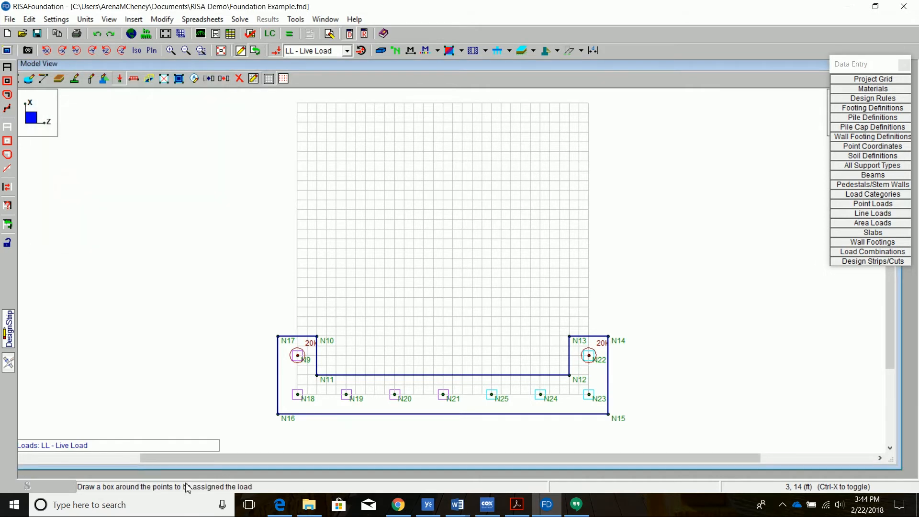
left_click_drag(287, 380, 606, 411)
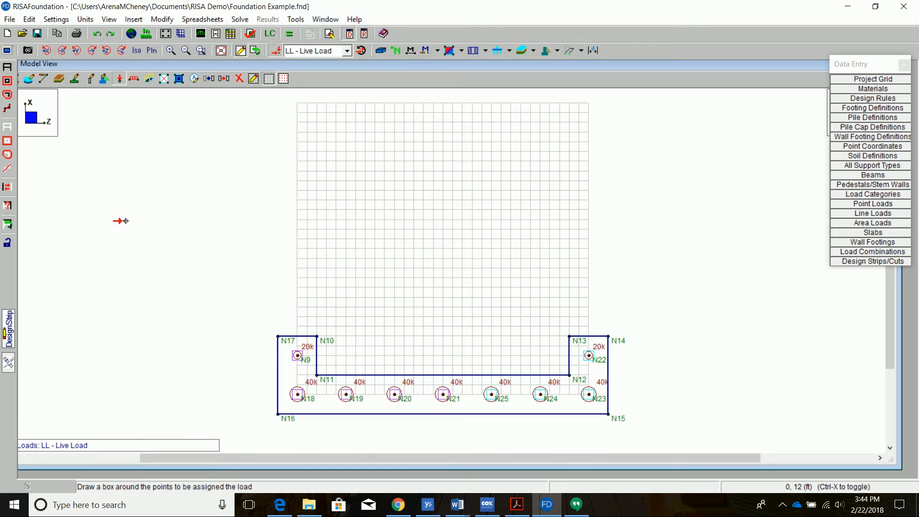
Apply 1 k WLX wind point loads in the X direction to all nine piles, including end-leg piles N9 and N22
left_click(120, 79)
left_click(215, 114)
left_click_drag(217, 134, 217, 159)
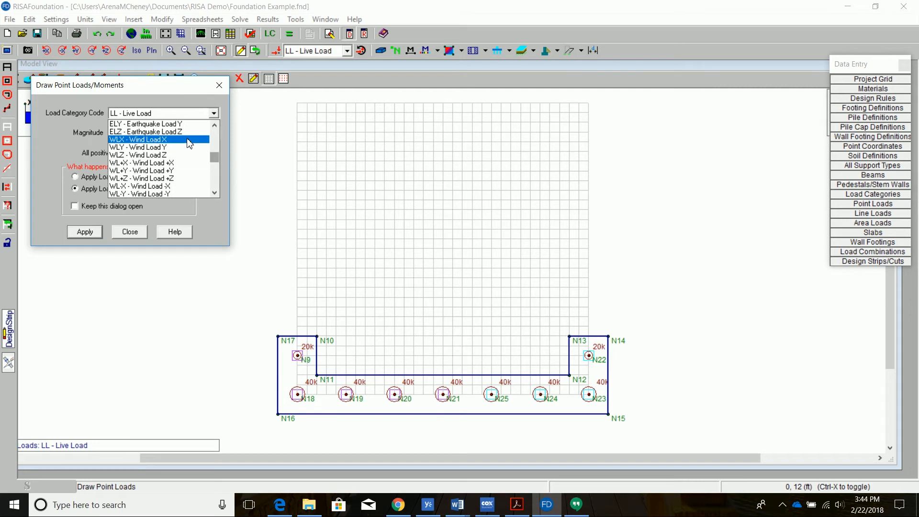
left_click(190, 143)
left_click(214, 133)
left_click(198, 142)
left_click(133, 132)
double_click(134, 133)
type("1")
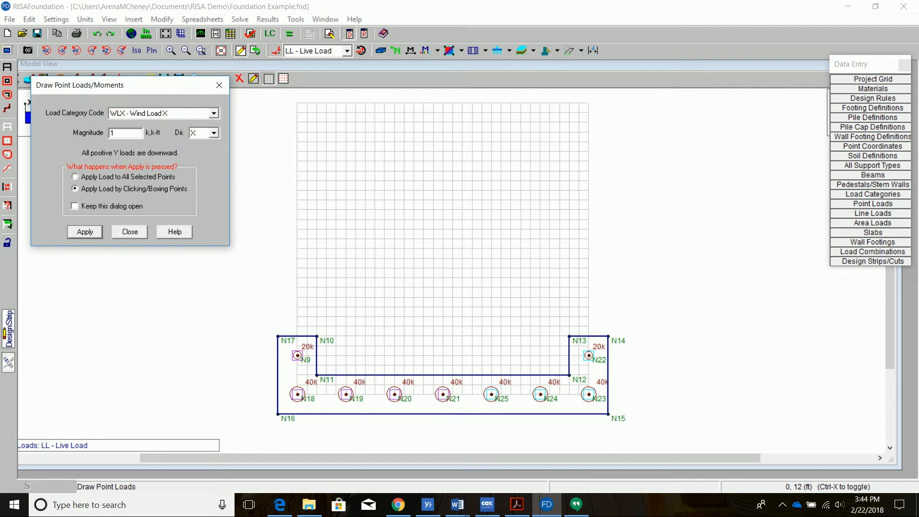
left_click(85, 233)
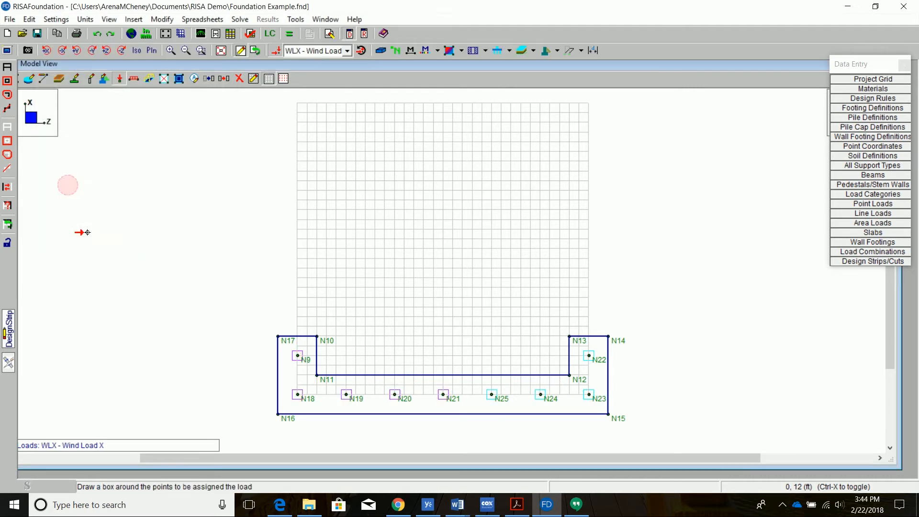
left_click_drag(510, 402, 595, 406)
left_click_drag(571, 341, 599, 366)
left_click_drag(280, 348, 304, 366)
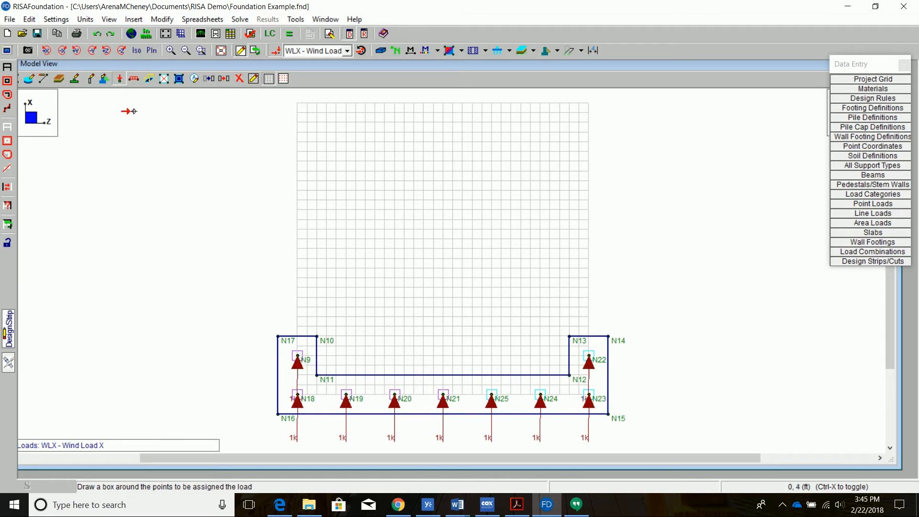
Apply 1 k WLZ wind point loads in the Z direction to the long row's interior piles N19, N20, N21, N25 and N24
left_click(120, 81)
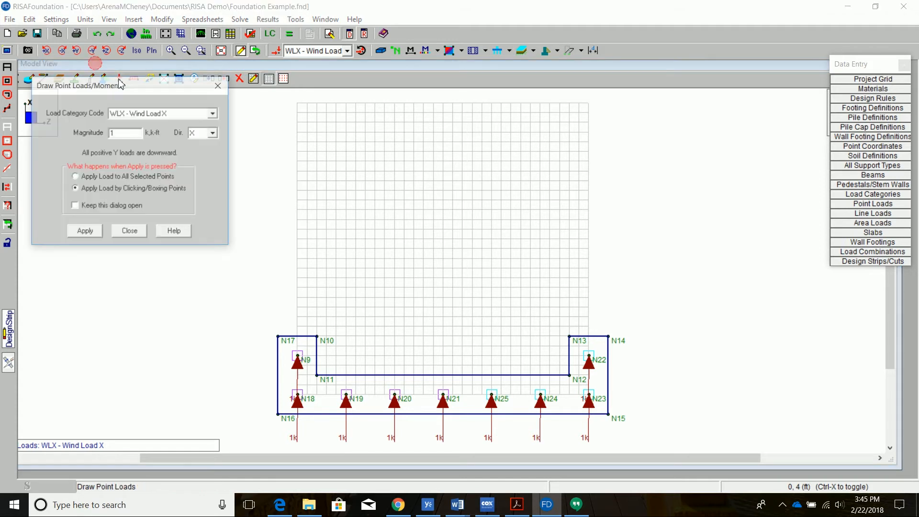
left_click(214, 113)
left_click(182, 136)
left_click(213, 132)
left_click(204, 163)
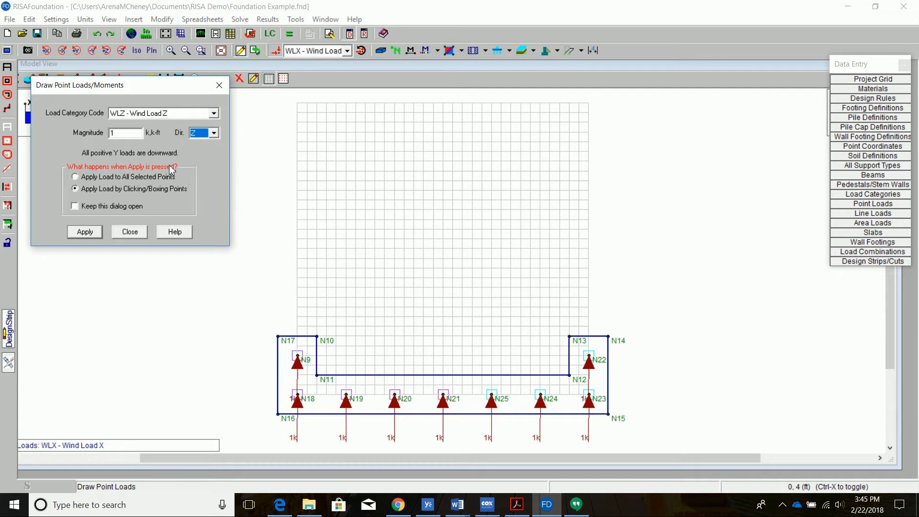
left_click(86, 233)
left_click_drag(290, 383, 556, 412)
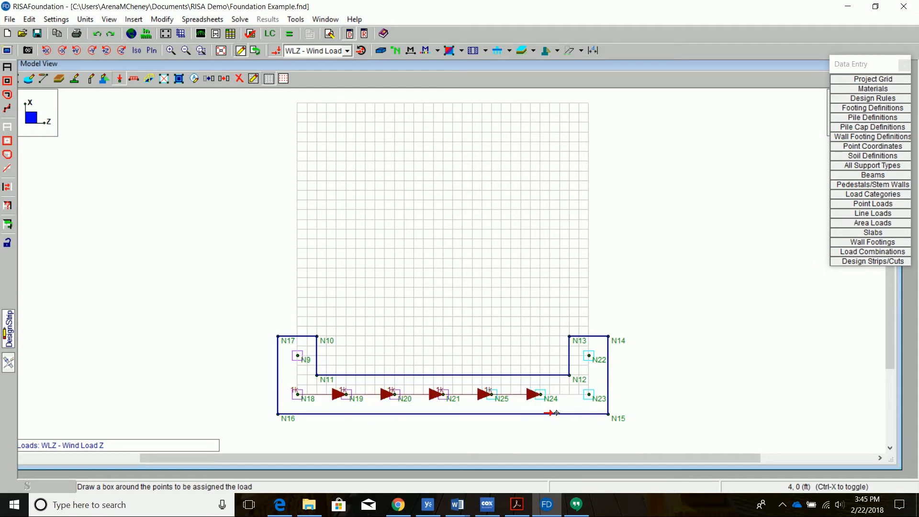
Apply 0.5 k WLZ point loads in the Z direction to piles N9, N18, N22 and N23 at the slab's ends
right_click(90, 234)
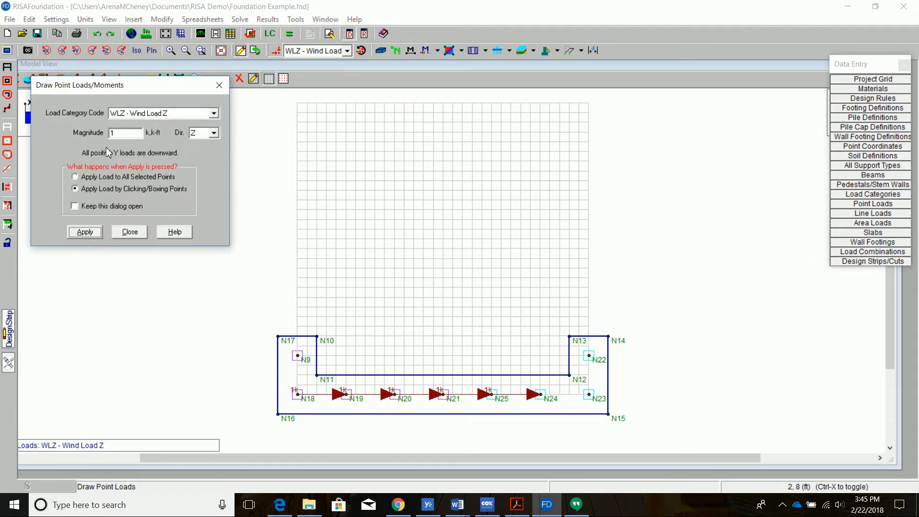
left_click_drag(120, 134, 78, 131)
left_click(85, 233)
left_click(294, 352)
left_click_drag(294, 351, 308, 405)
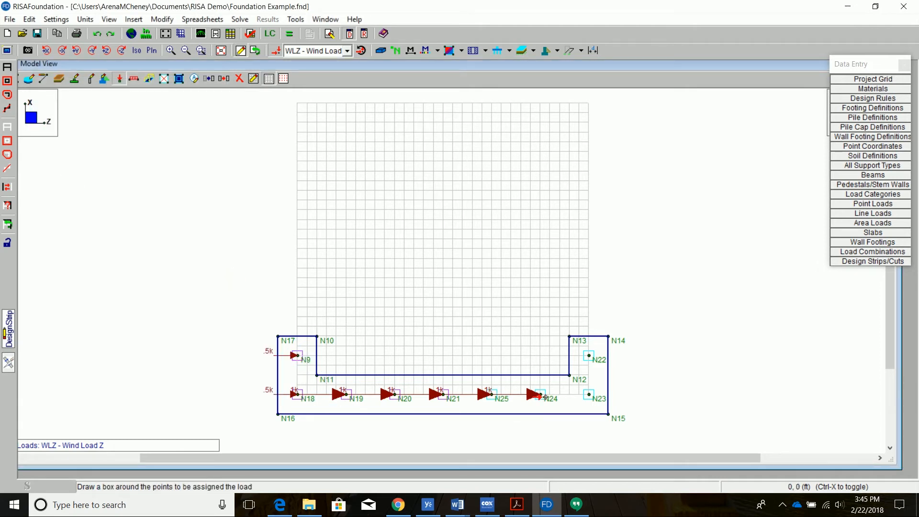
left_click_drag(584, 346, 595, 400)
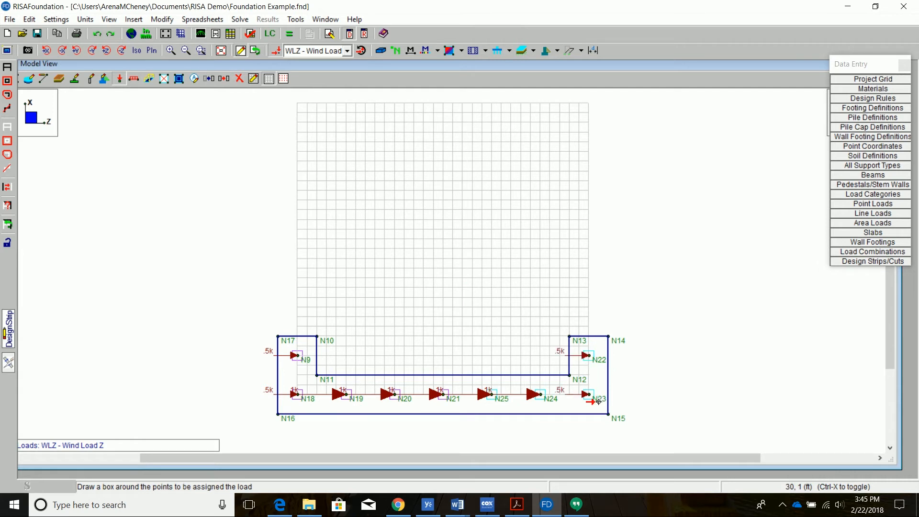
Apply 1 k-ft MX moments in the WLZ category to all nine piles and check them in isometric view before returning to plan view
left_click(120, 79)
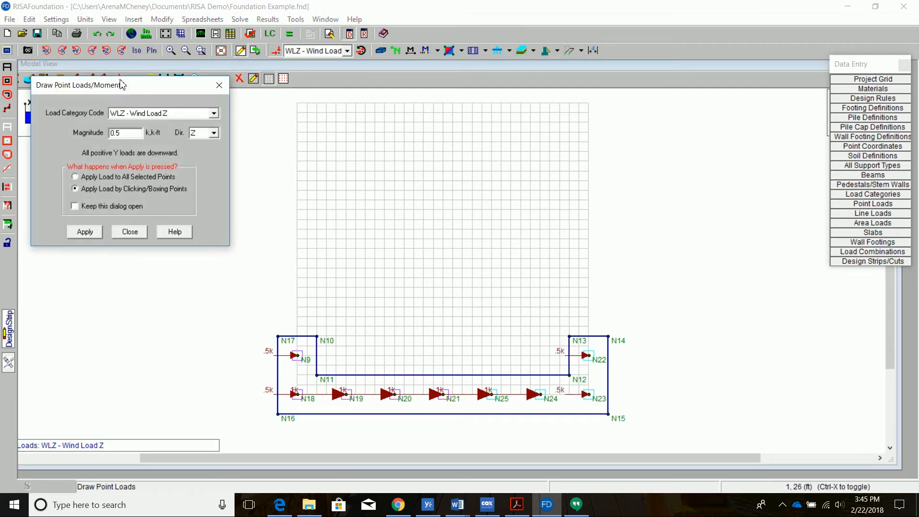
left_click(214, 133)
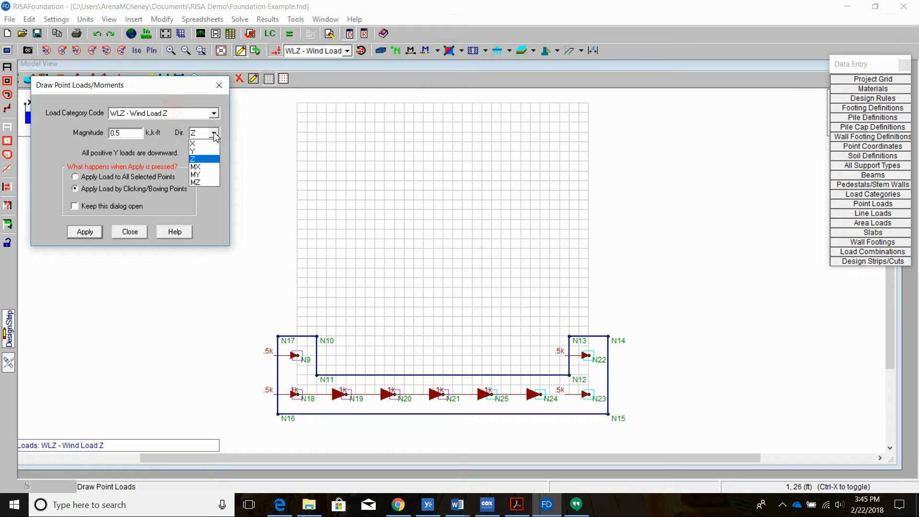
left_click(209, 167)
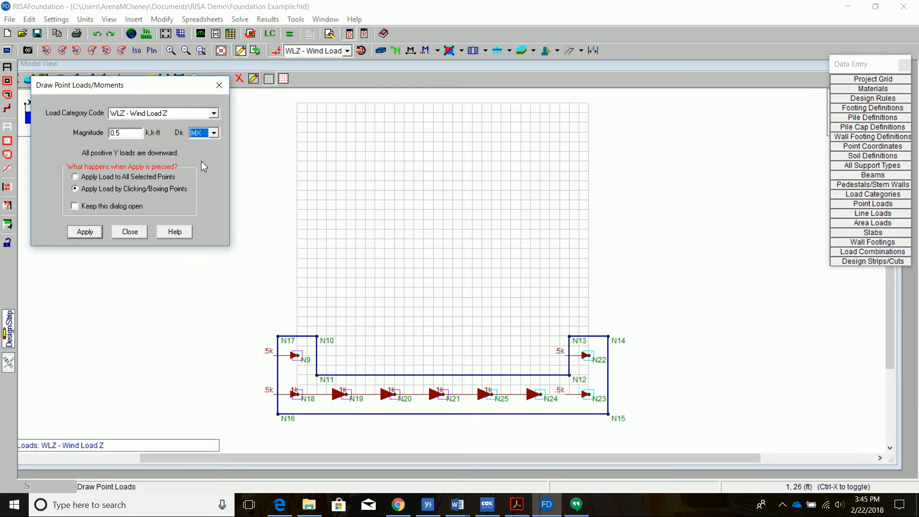
double_click(124, 133)
type("1")
left_click(84, 232)
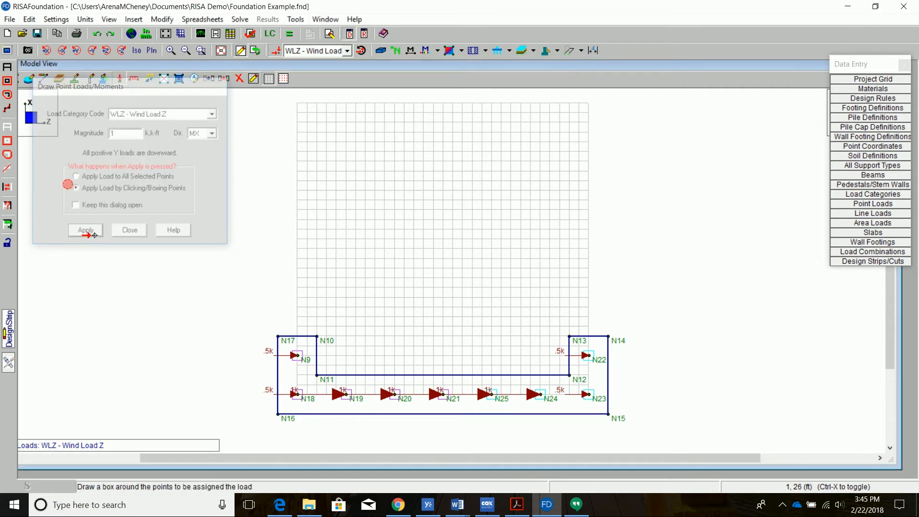
left_click_drag(289, 345, 303, 401)
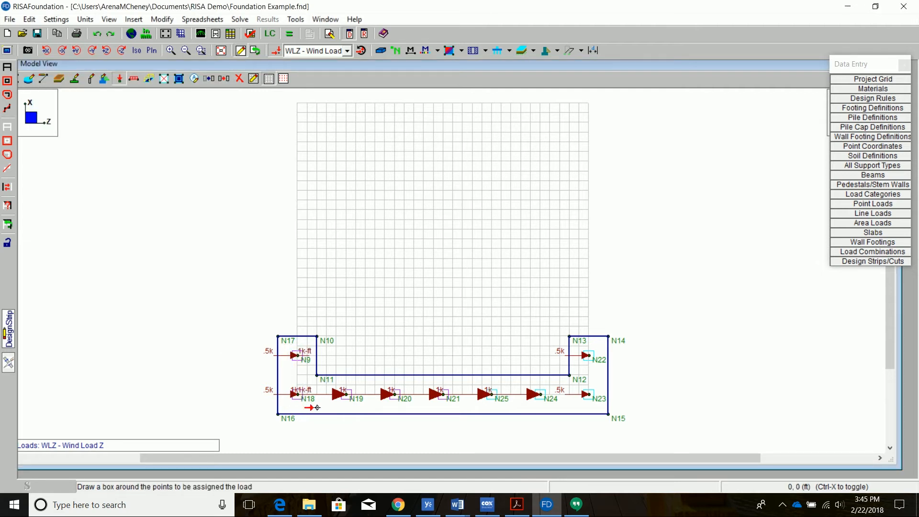
left_click_drag(600, 400, 601, 400)
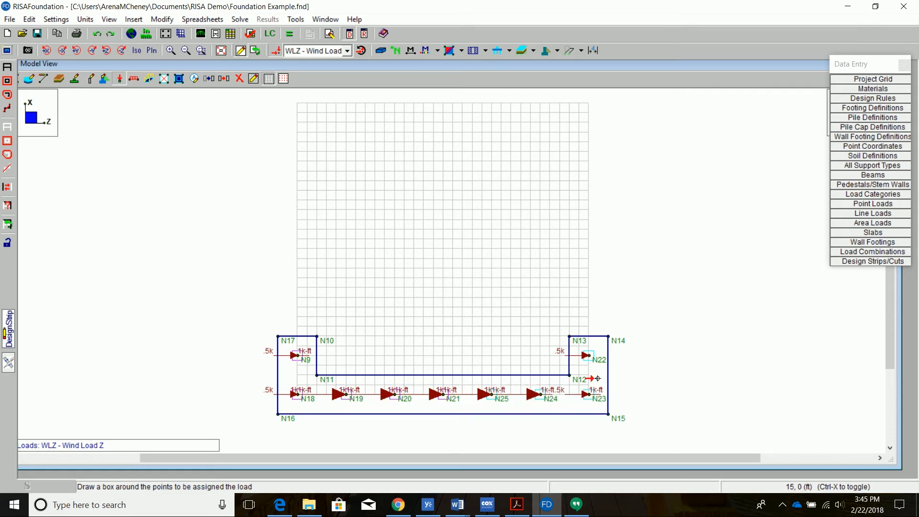
left_click_drag(577, 343, 595, 369)
key("Escape")
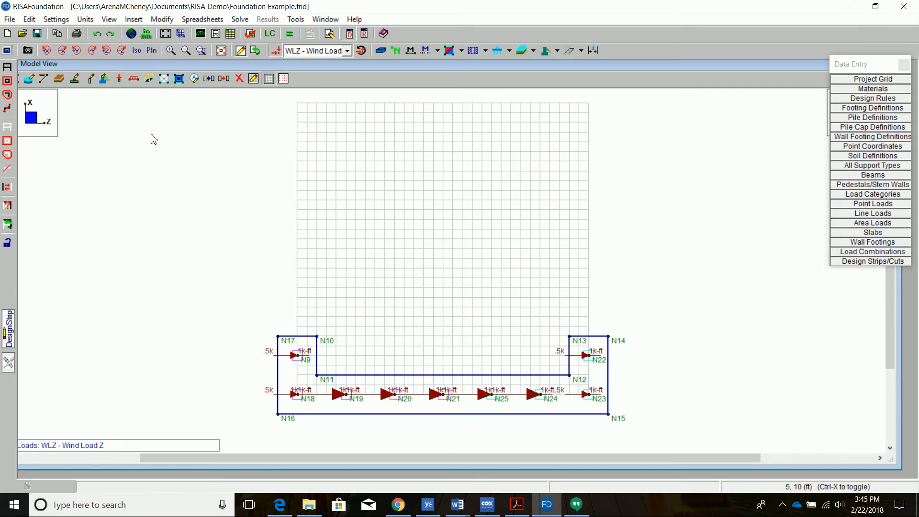
left_click(137, 54)
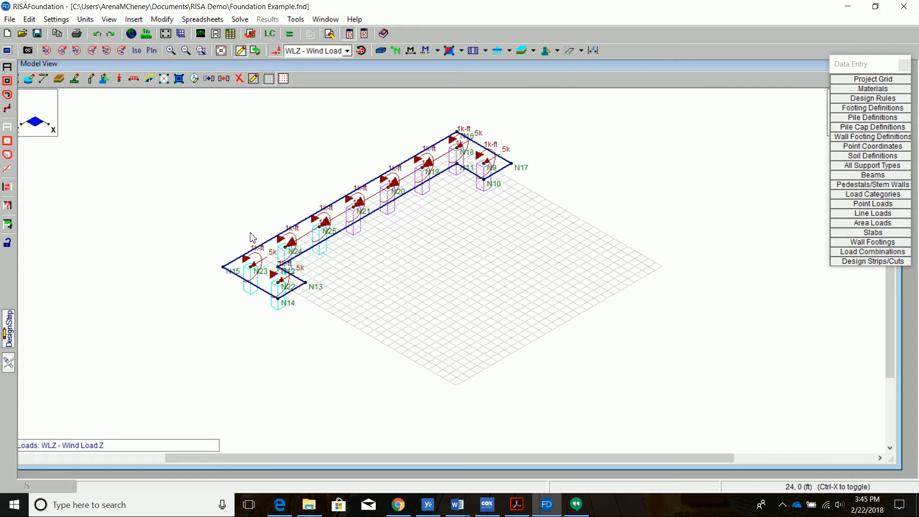
left_click(152, 51)
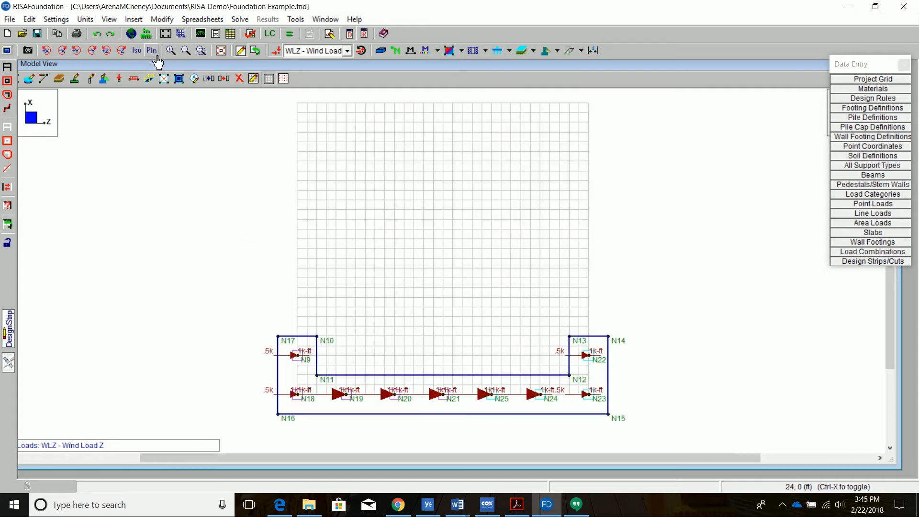
Examine the load combinations' Solve and Service flags, safety factors and load factors, plus the Load Combination Generator's code and wind options
left_click(276, 39)
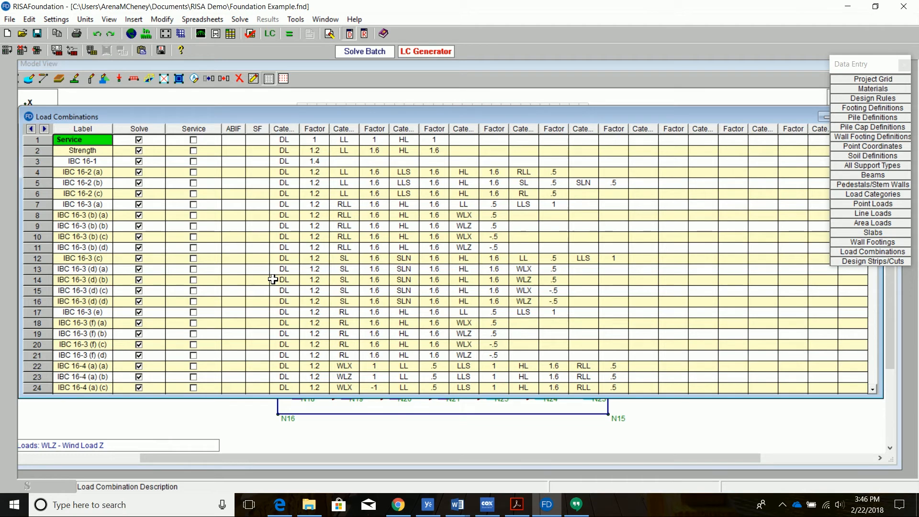
scroll(220, 244, "down", 11)
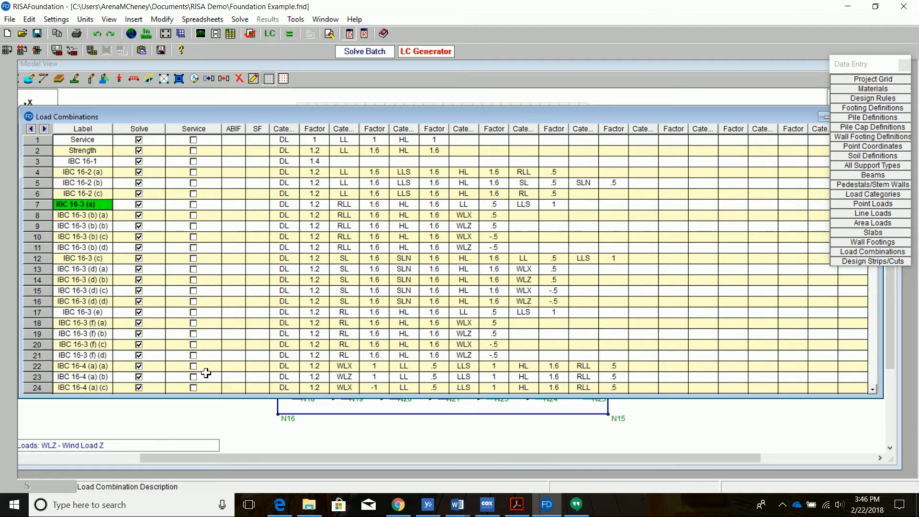
scroll(204, 297, "down", 20)
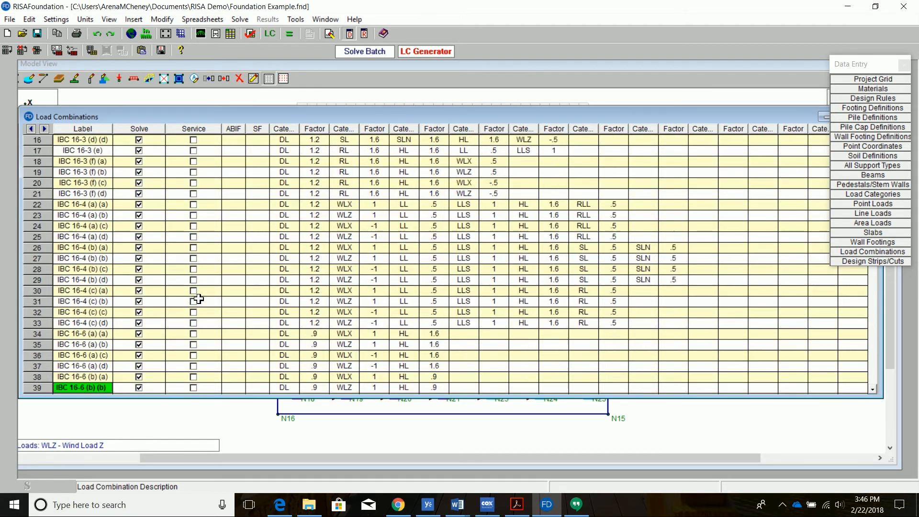
scroll(199, 299, "down", 20)
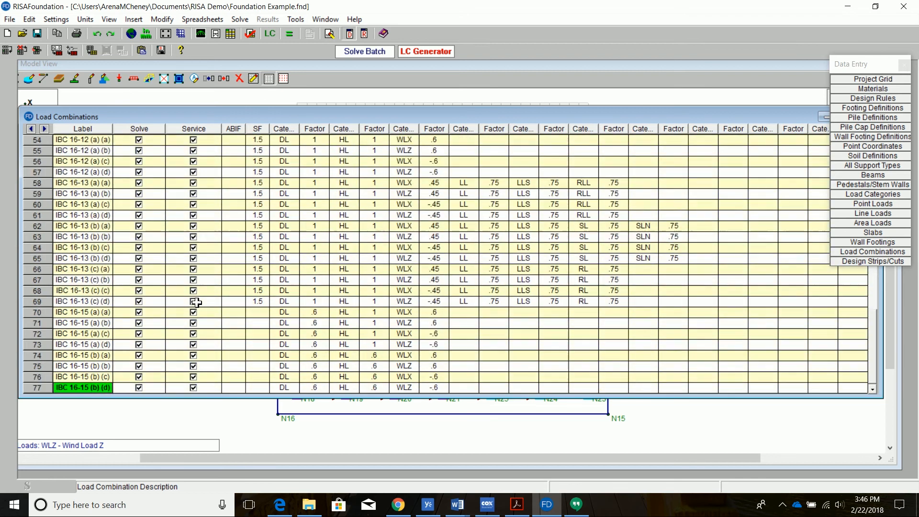
scroll(196, 302, "up", 7)
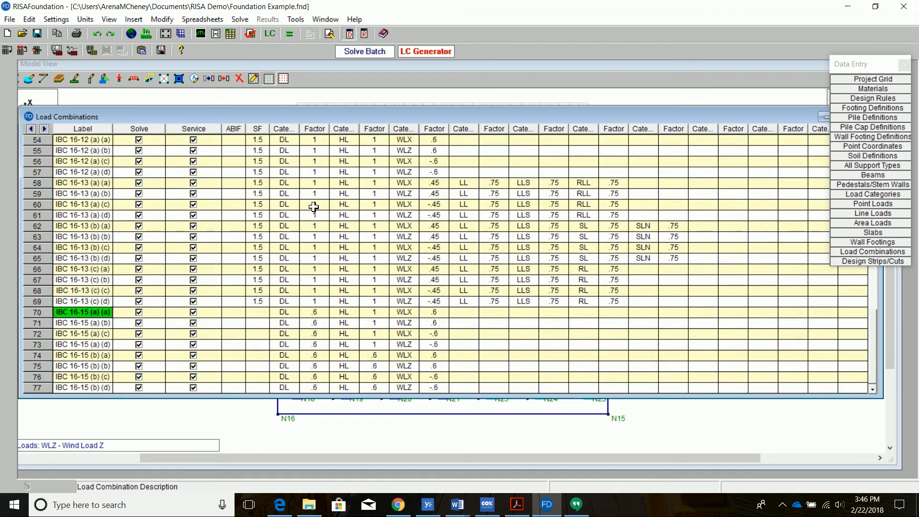
left_click(429, 51)
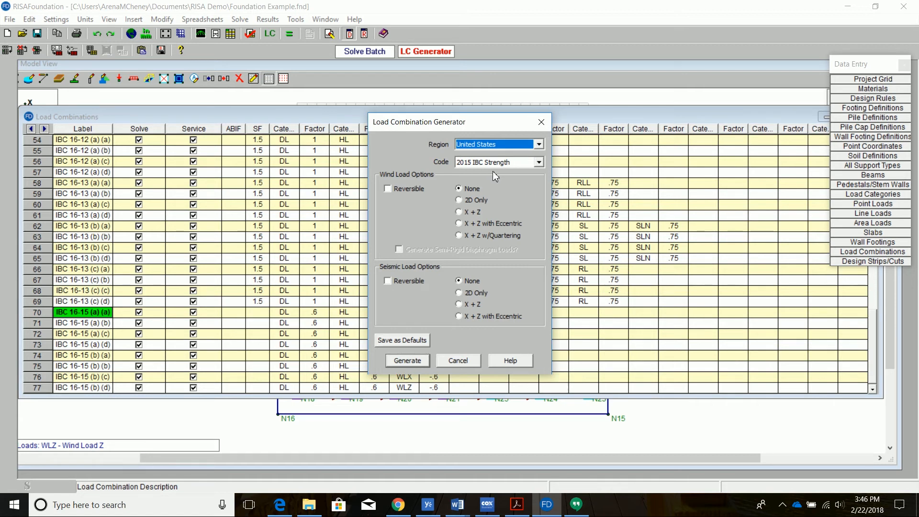
left_click(456, 361)
scroll(291, 263, "down", 3)
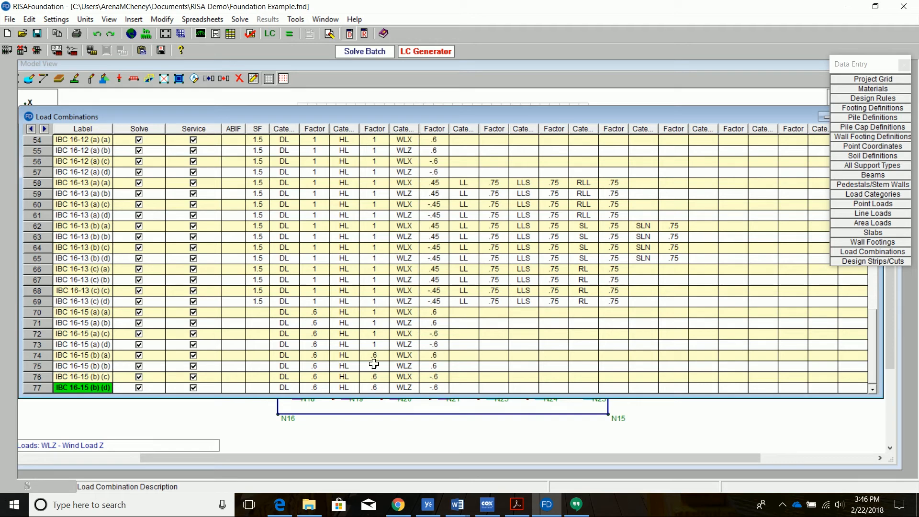
scroll(351, 292, "up", 5)
scroll(351, 292, "up", 13)
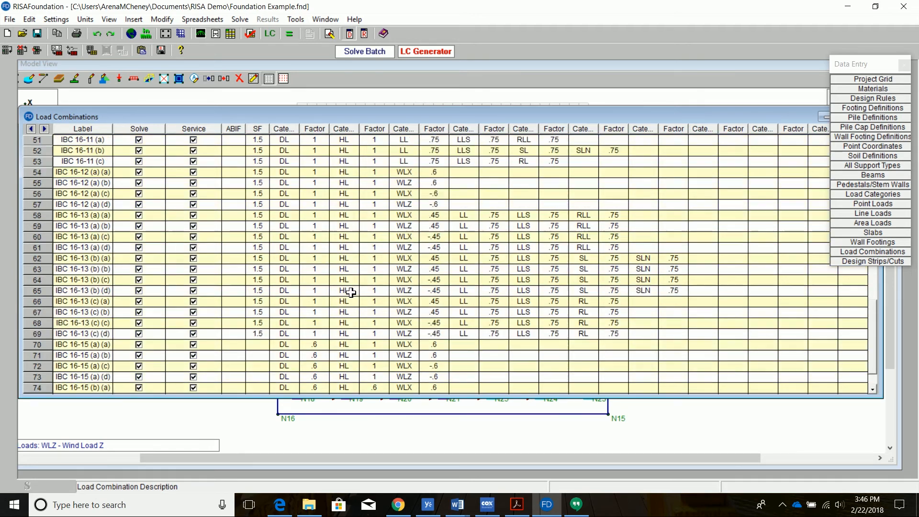
scroll(356, 298, "up", 7)
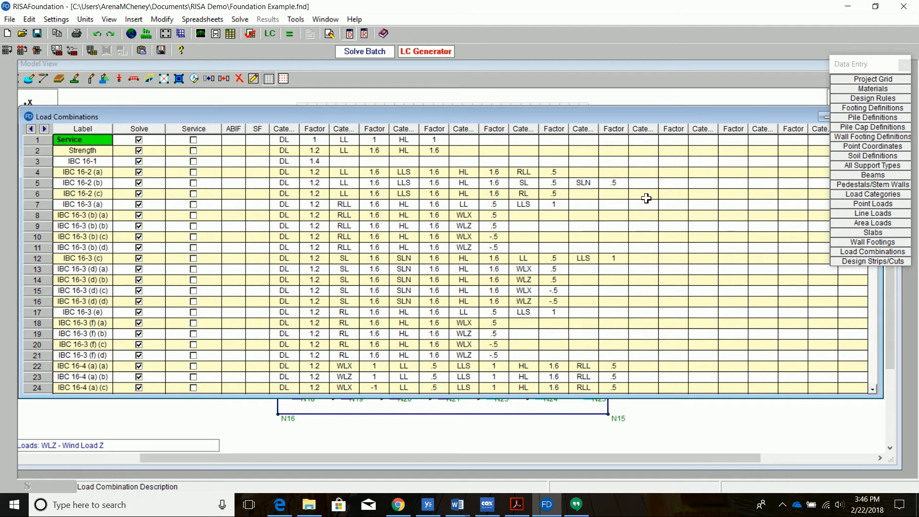
left_click_drag(651, 119, 589, 109)
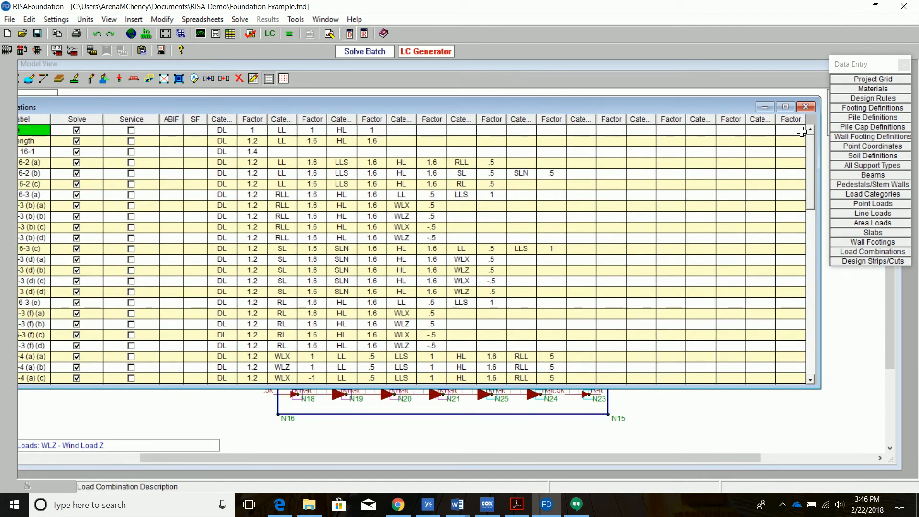
left_click(807, 107)
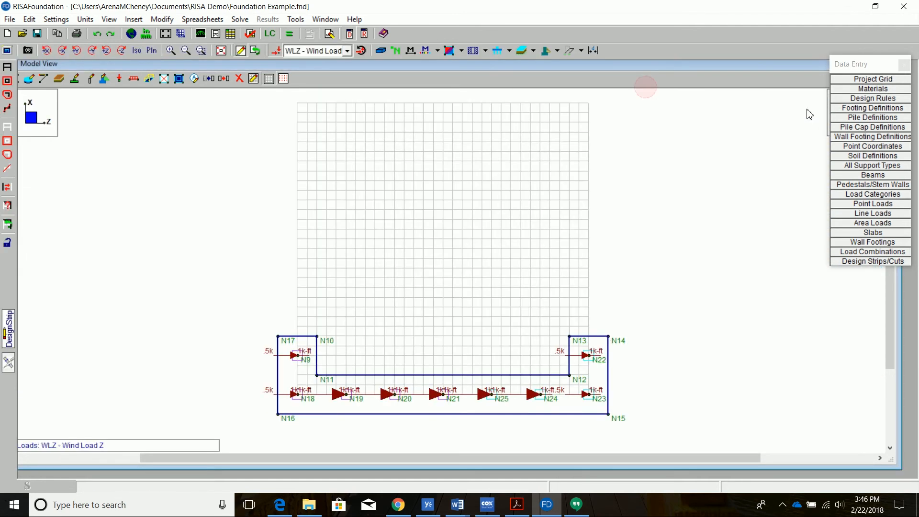
Solve the model and review the shear, compression and tension checks in the pile design results
left_click(290, 36)
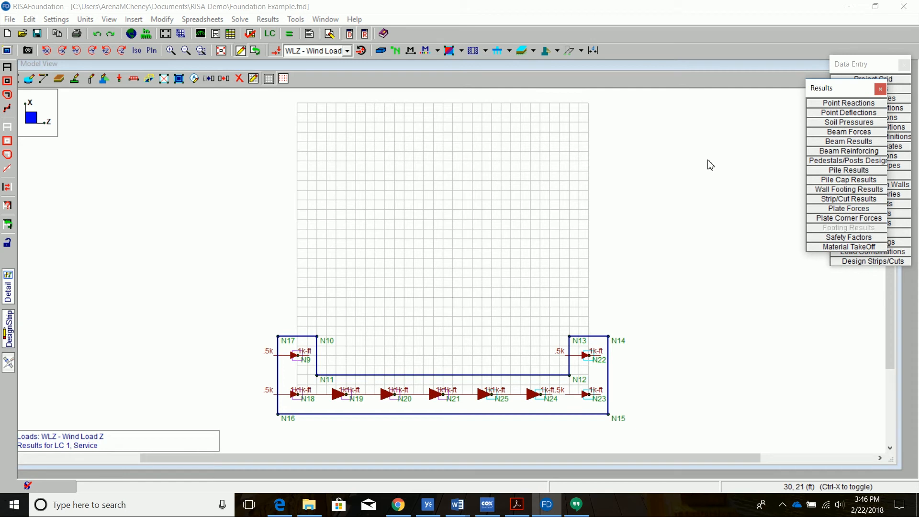
left_click(833, 171)
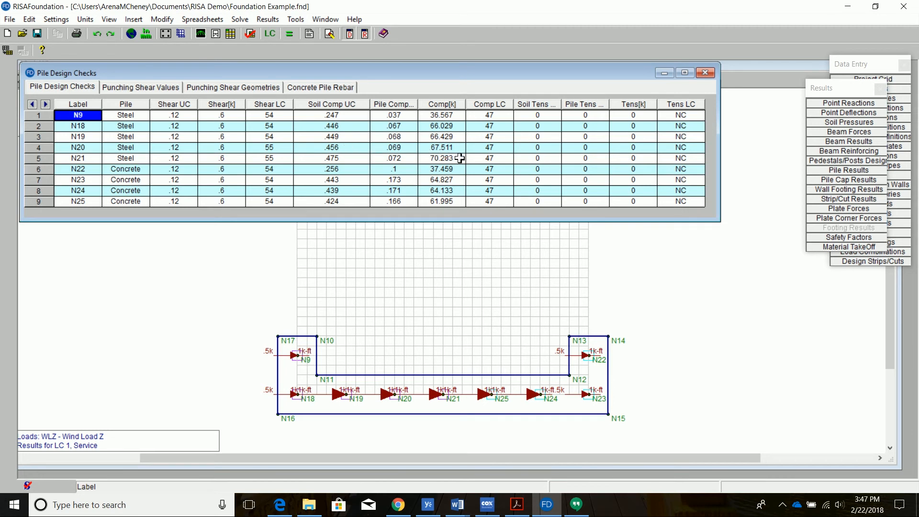
left_click(705, 73)
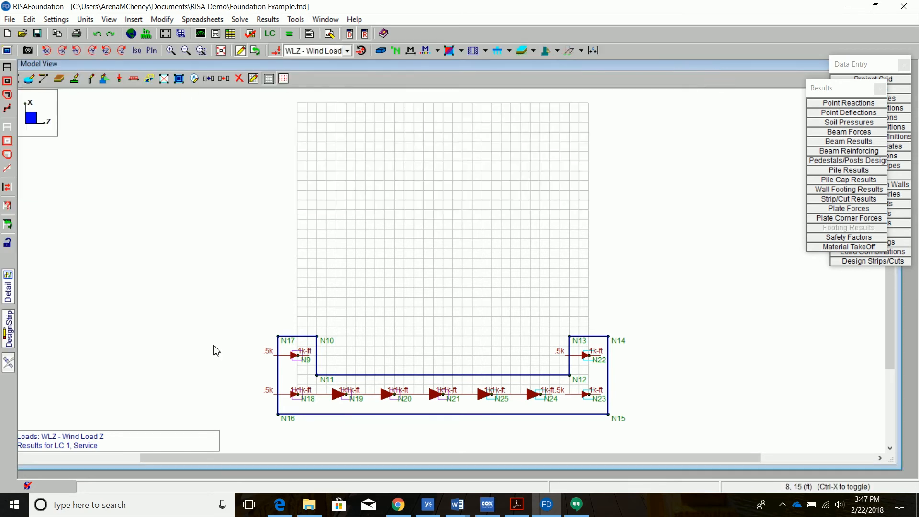
Review steel pile N9's detail report, covering pile, soil, shear and punching shear results plus the soil layer and axial capacity diagrams
left_click(8, 294)
left_click(307, 365)
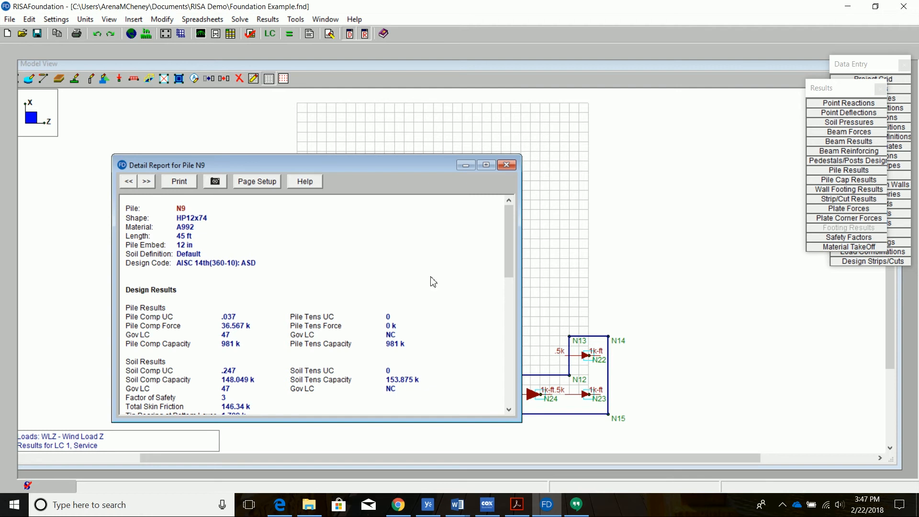
scroll(429, 281, "down", 3)
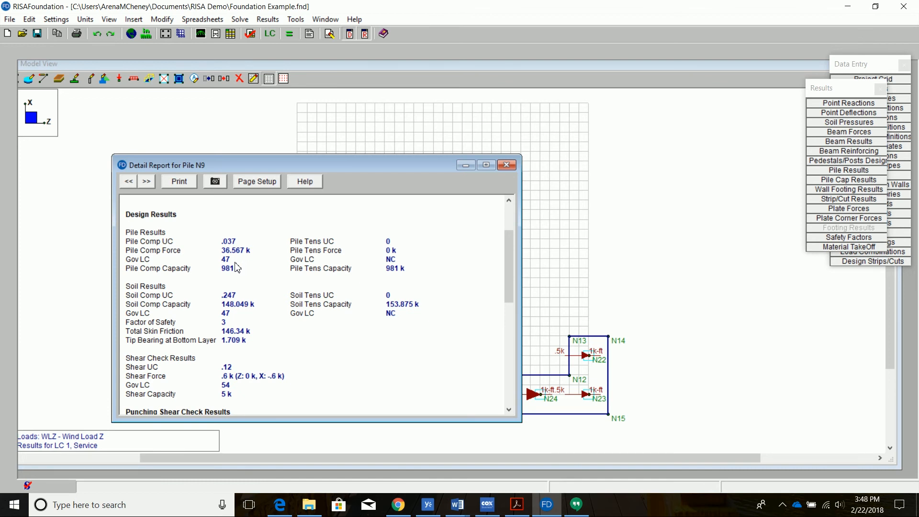
scroll(236, 267, "down", 2)
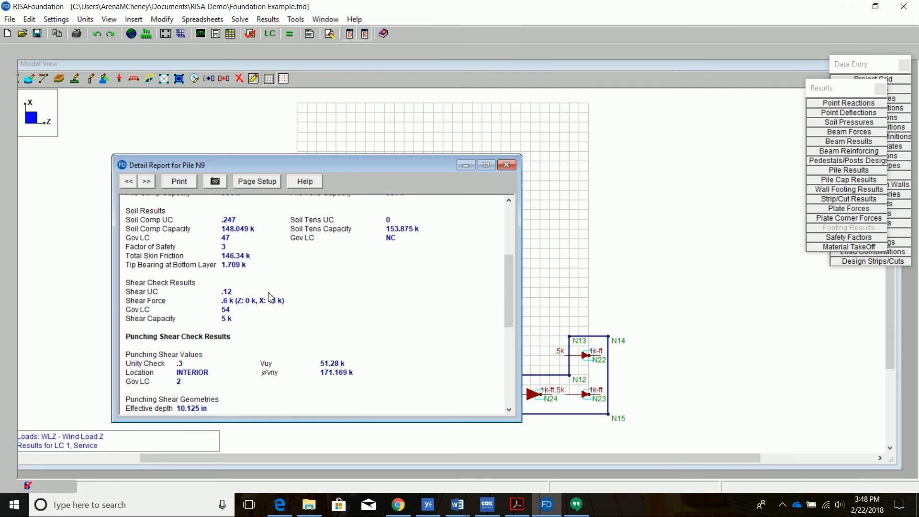
scroll(232, 321, "down", 2)
scroll(232, 320, "down", 3)
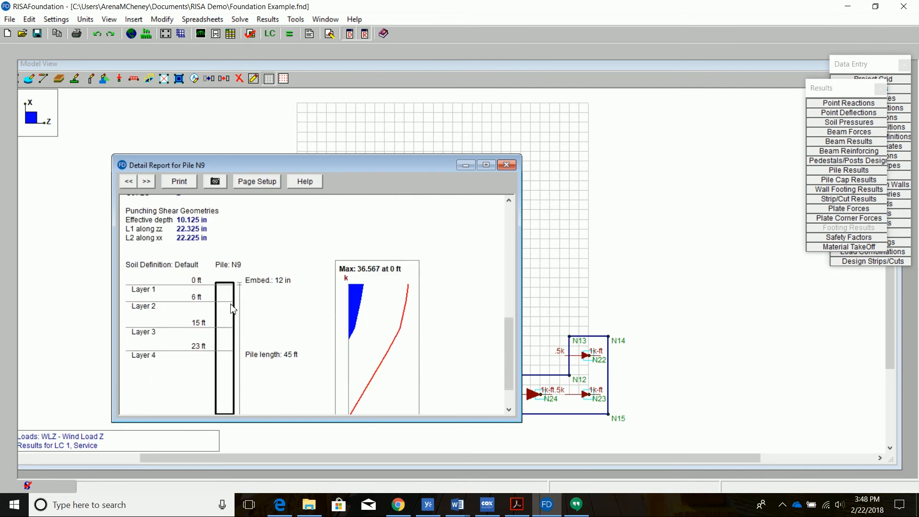
scroll(232, 308, "down", 1)
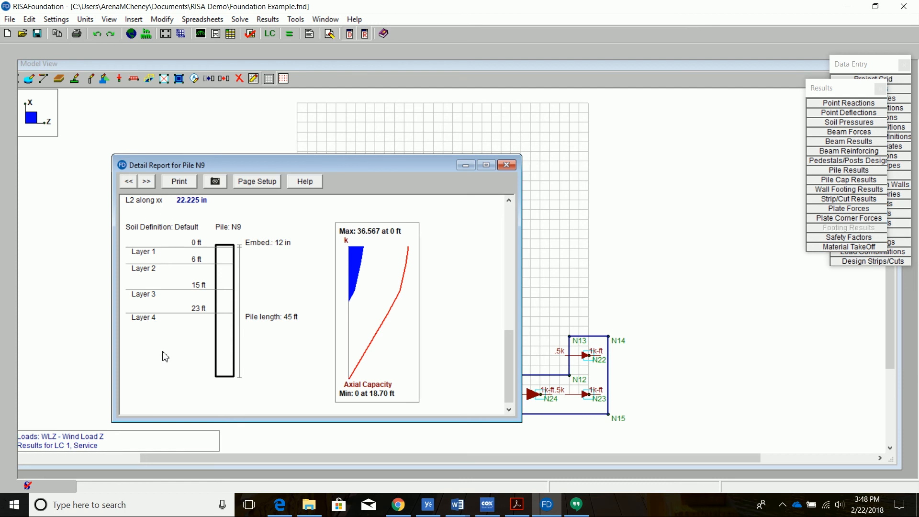
scroll(165, 356, "up", 3)
scroll(165, 357, "up", 9)
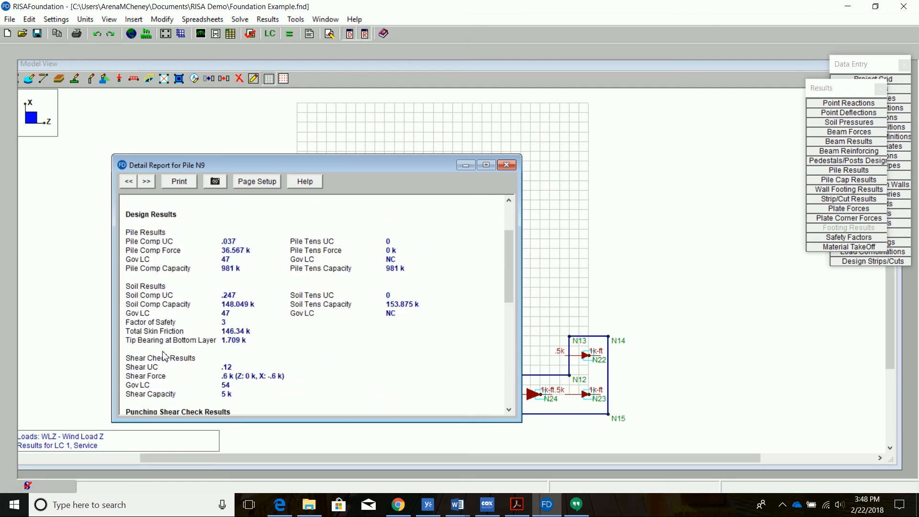
left_click(507, 165)
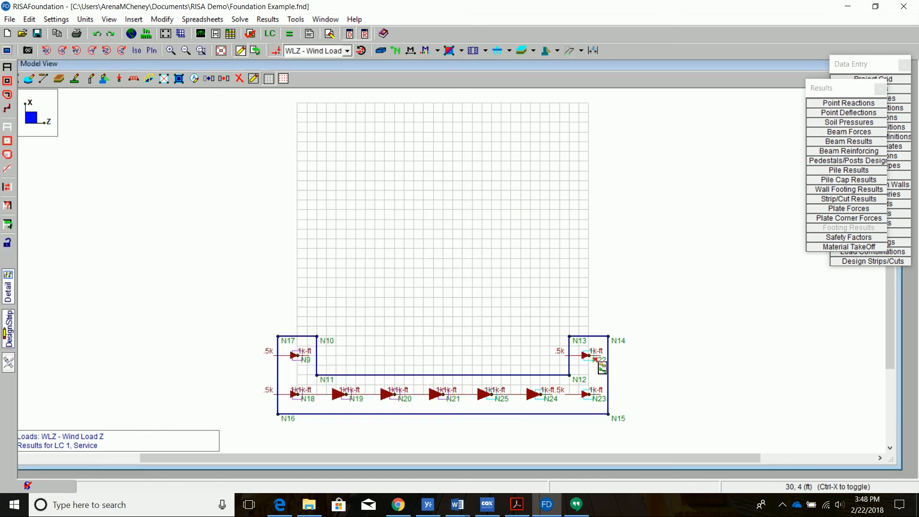
Review concrete pile N22's detail report, covering section reinforcement, pile, soil and shear checks, punching shear and the axial capacity diagram
left_click(596, 358)
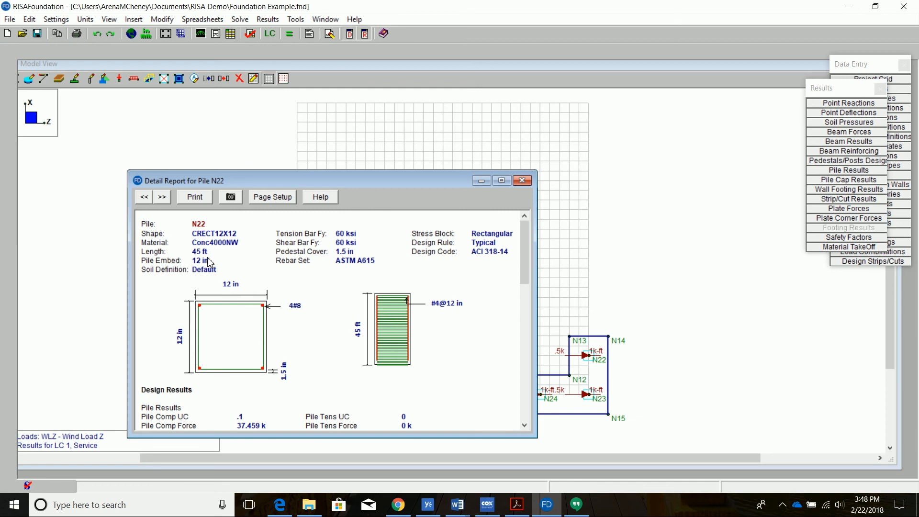
scroll(462, 314, "down", 5)
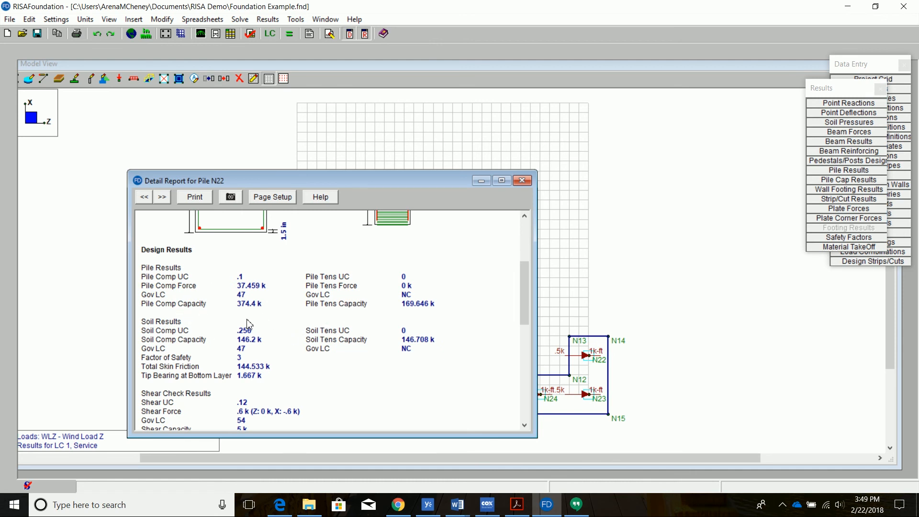
scroll(326, 318, "down", 2)
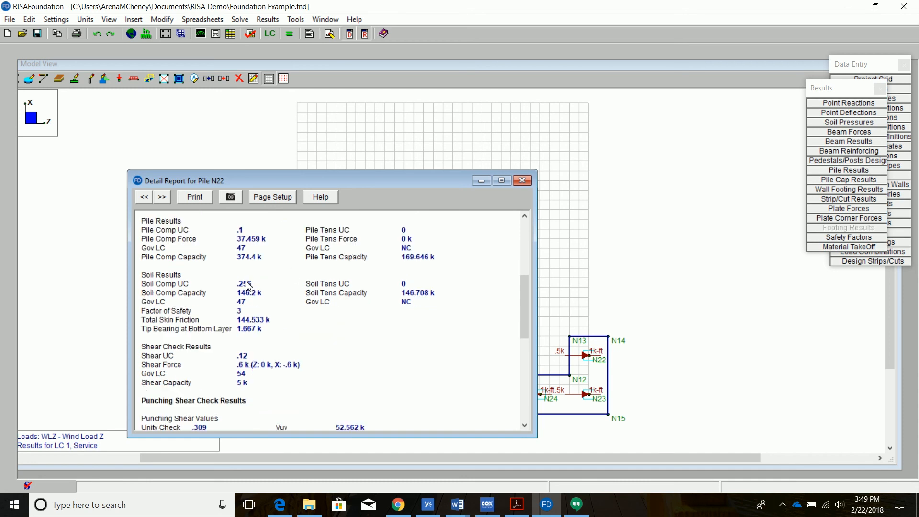
scroll(323, 349, "down", 2)
scroll(323, 349, "down", 2)
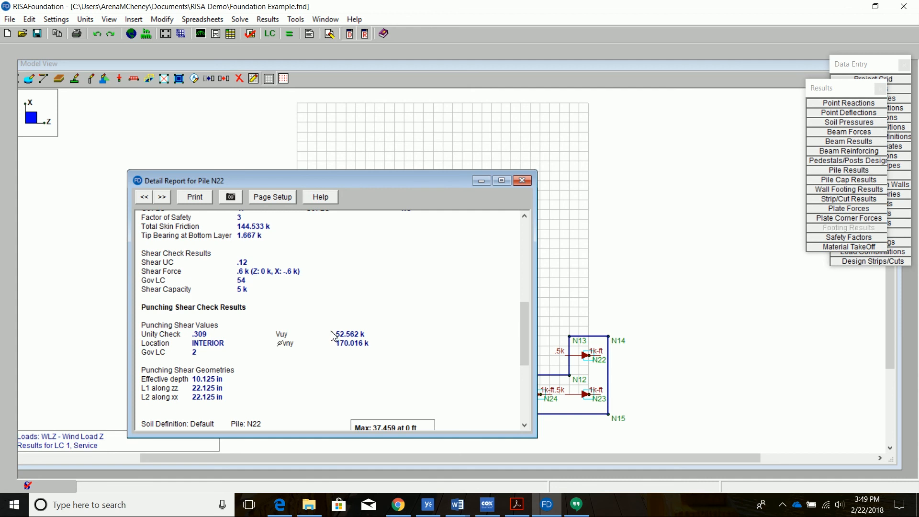
scroll(334, 336, "down", 5)
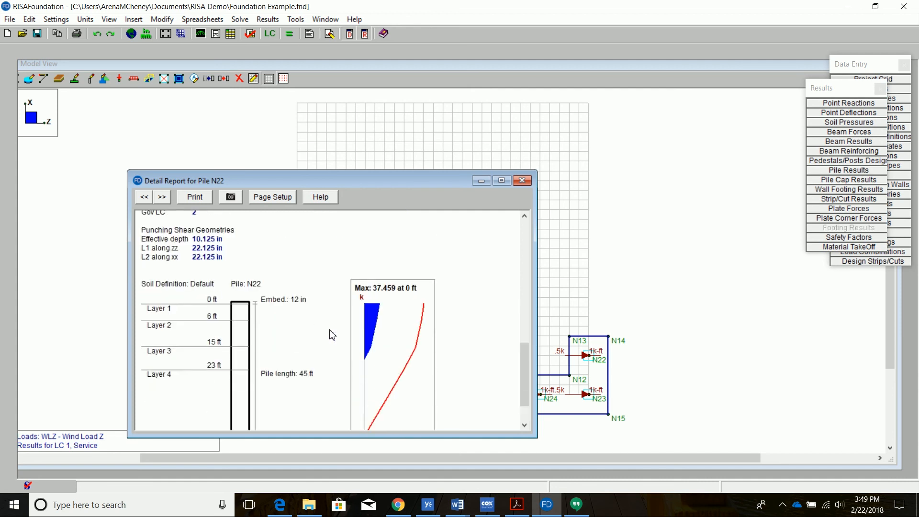
scroll(333, 335, "down", 2)
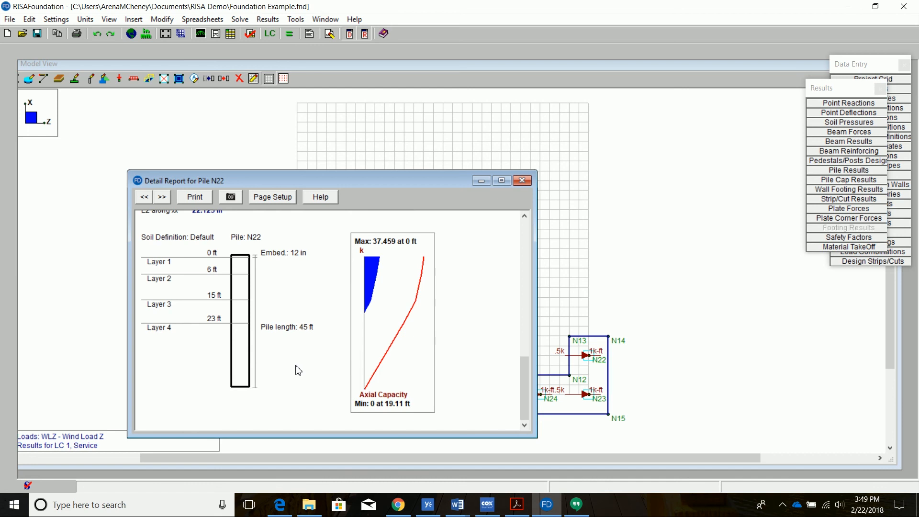
scroll(298, 370, "up", 7)
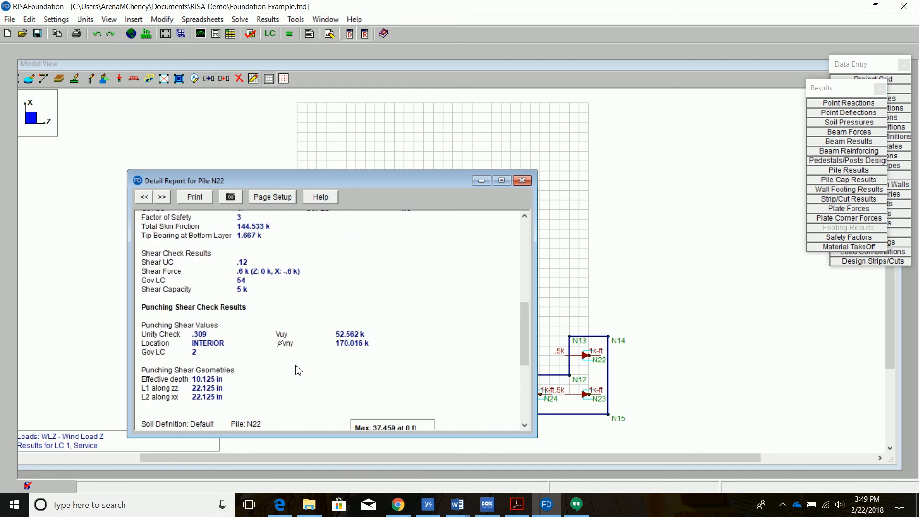
scroll(298, 370, "up", 10)
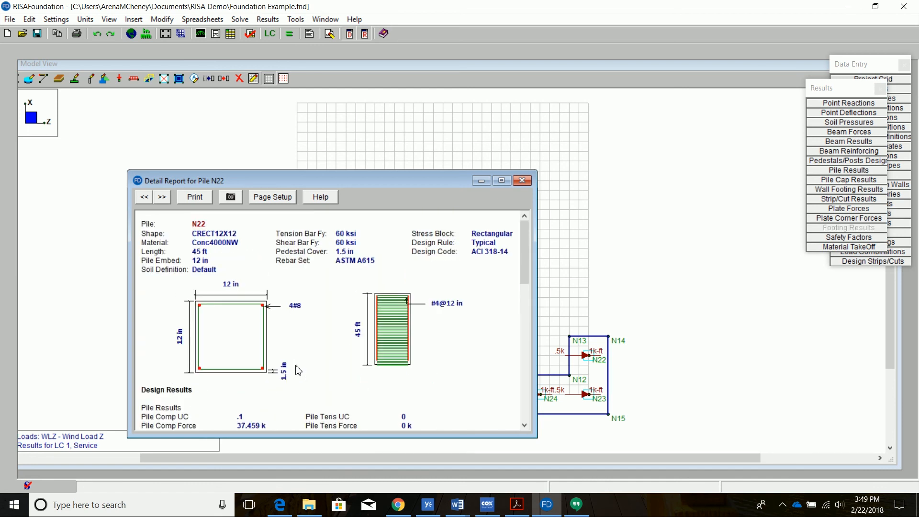
left_click(529, 181)
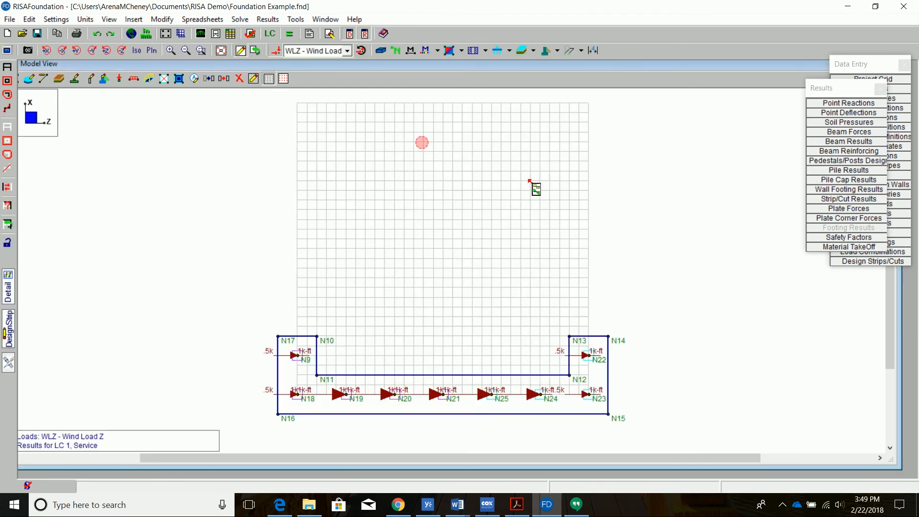